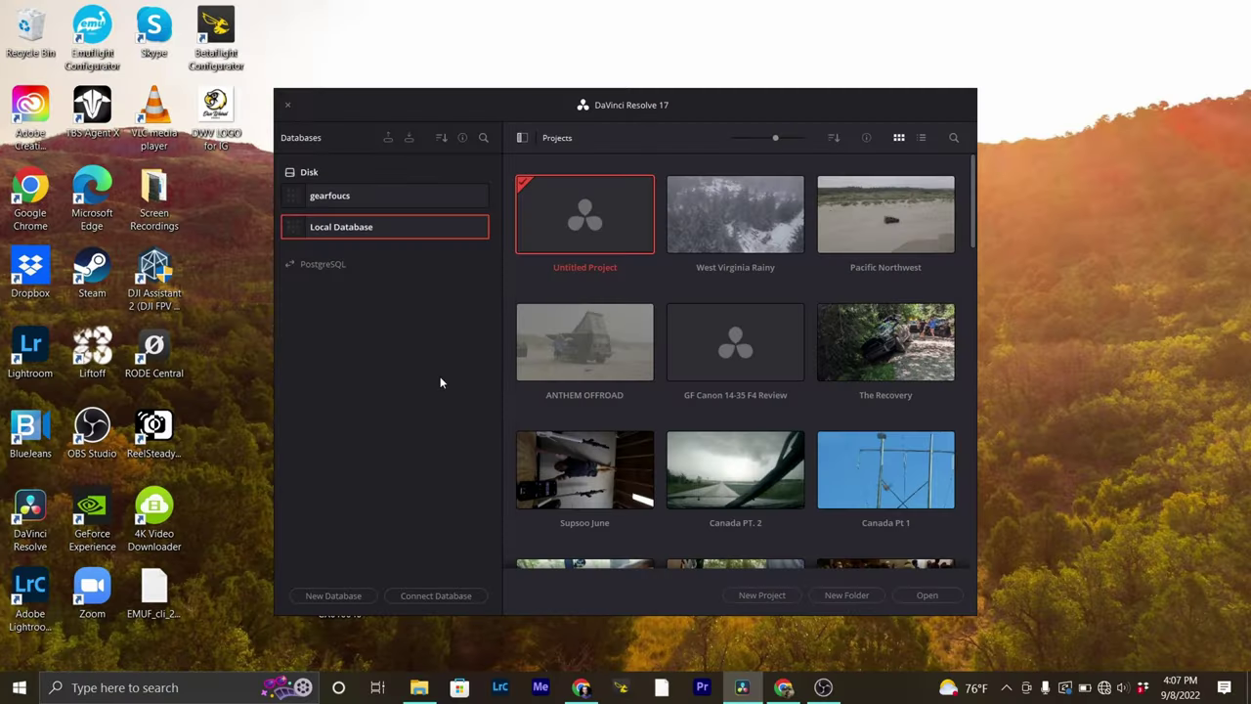
# - Open the Untitled Project from the Project Manager's local database list
pyautogui.doubleClick(564, 221)
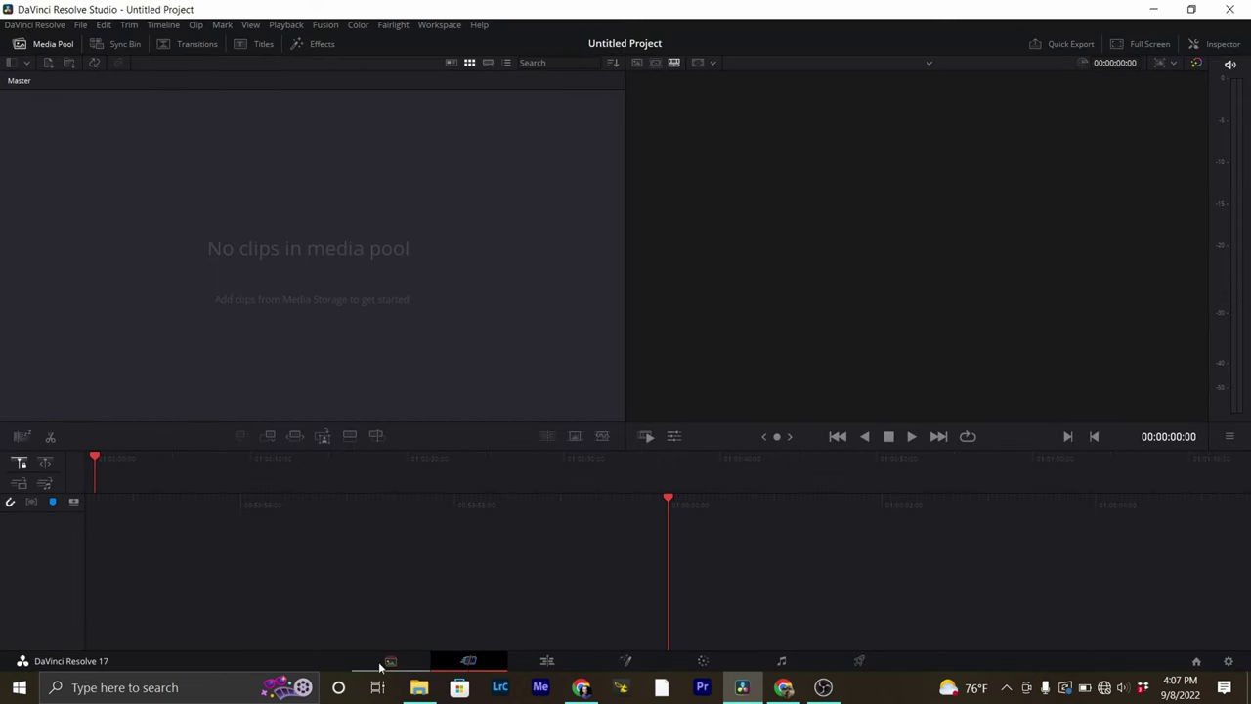
# - Switch to the Media page showing storage folders, viewer and the empty media pool
pyautogui.click(391, 661)
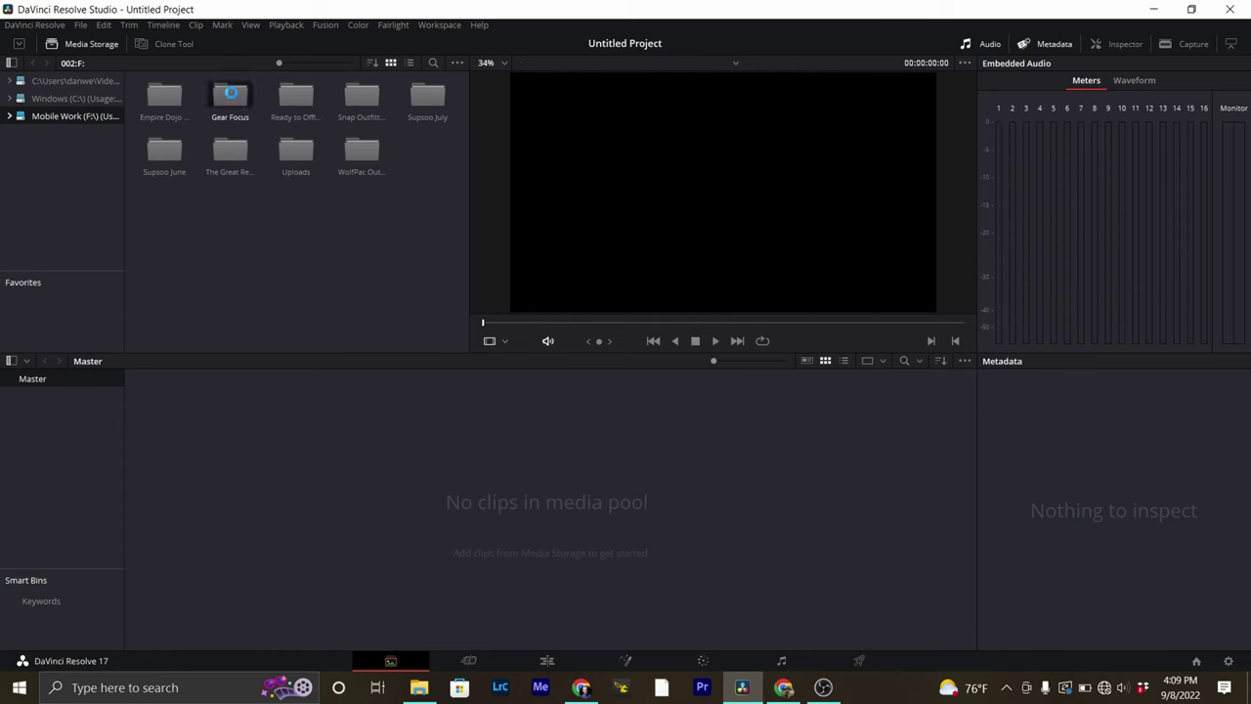
# - Import Gear Focus > Resolve Multicam Redux > Video > B-Roll into the media pool, creating bins
pyautogui.doubleClick(230, 98)
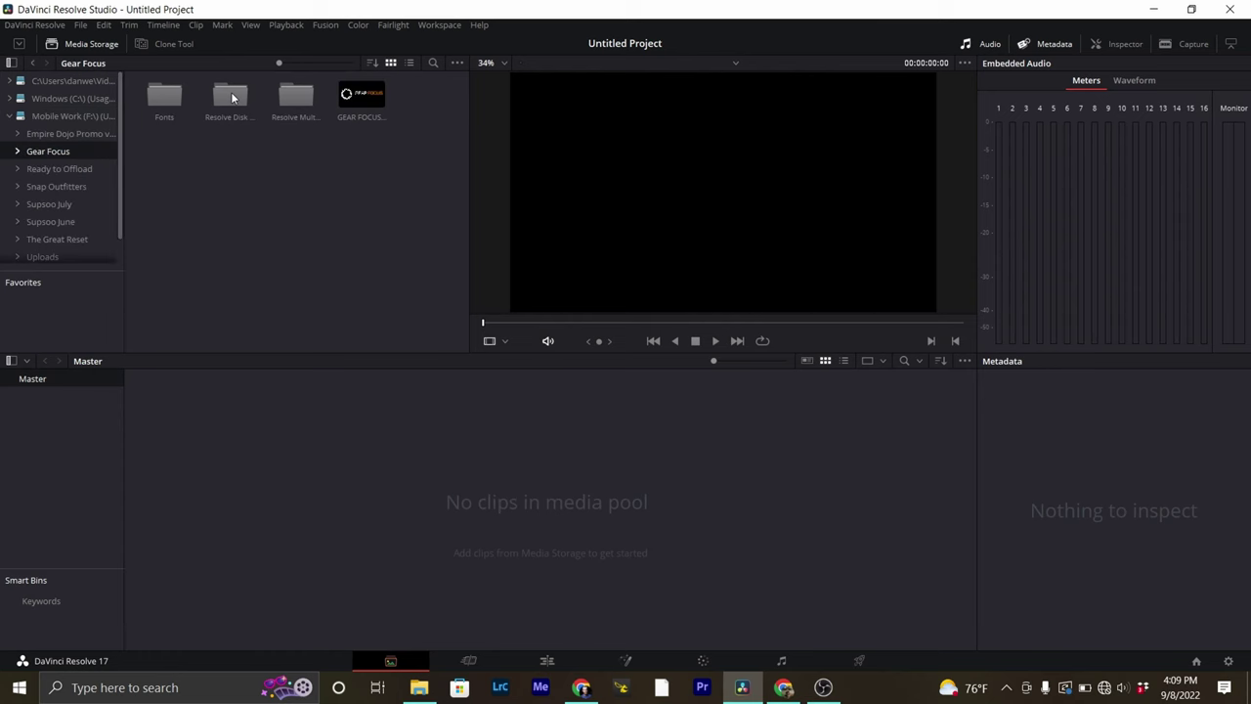
pyautogui.doubleClick(292, 106)
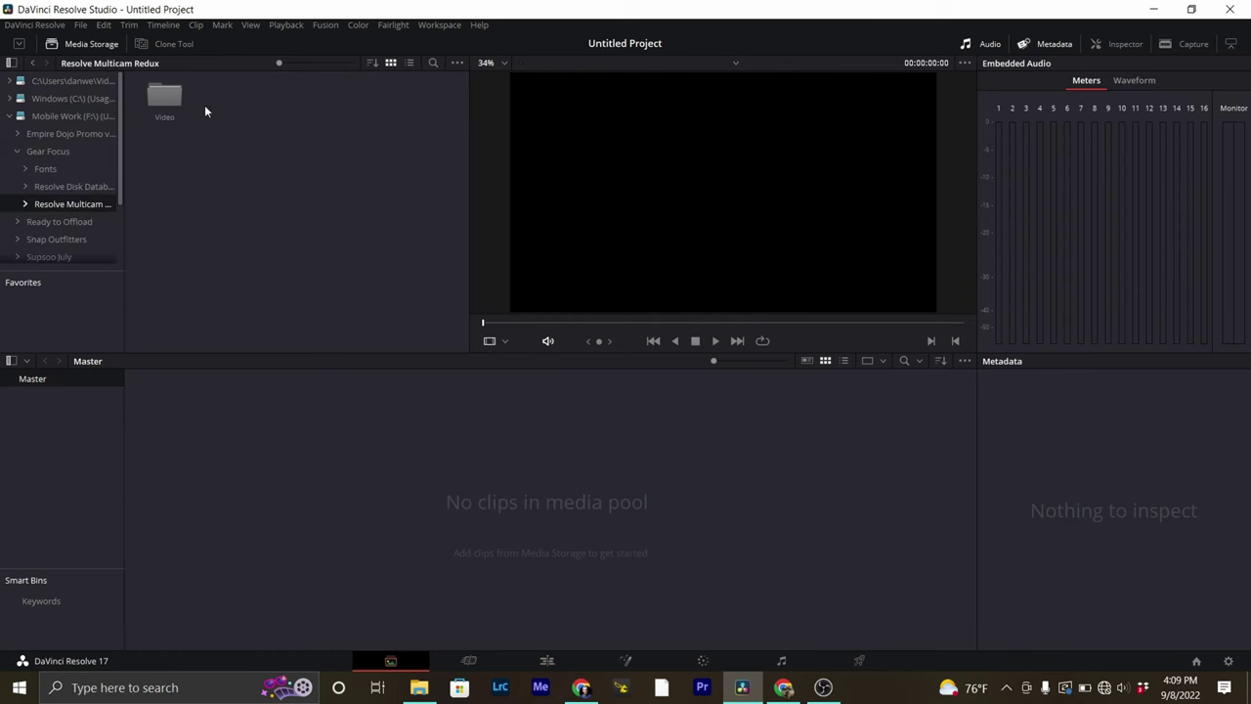
pyautogui.doubleClick(165, 97)
pyautogui.rightClick(166, 107)
pyautogui.click(354, 140)
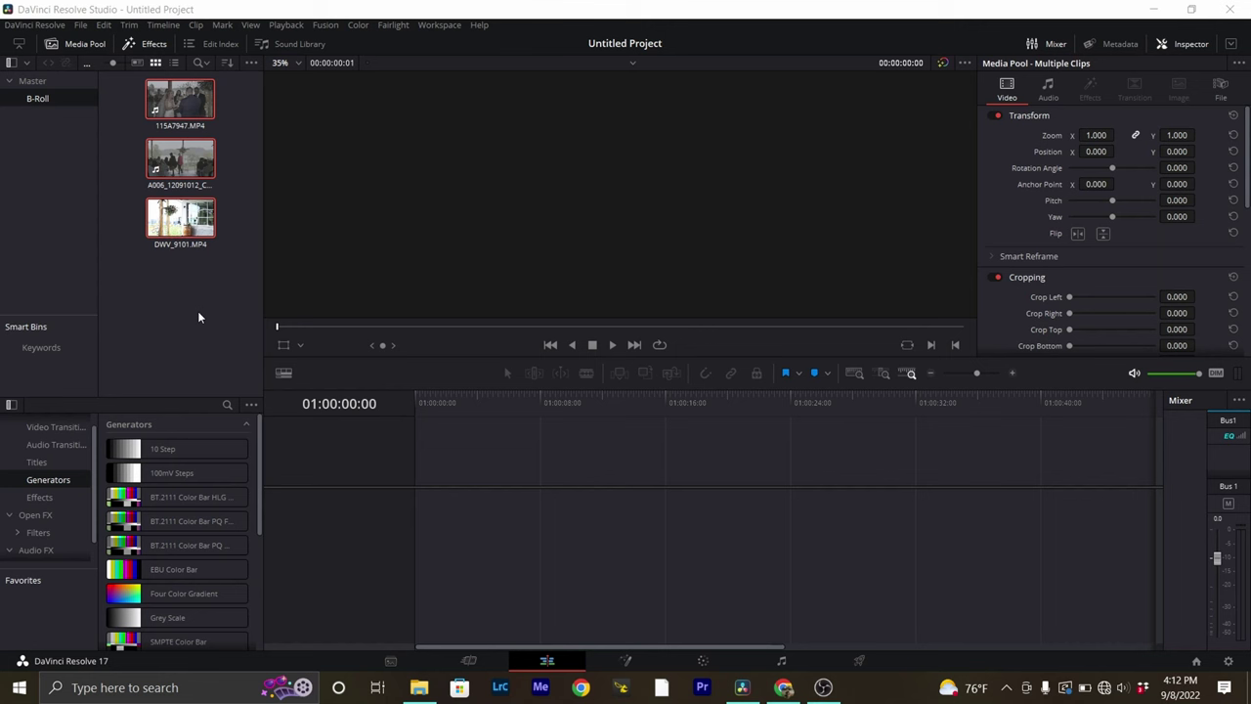
# - Select the three B-Roll clips in the media pool and bring up their context menu
pyautogui.click(179, 293)
pyautogui.moveTo(179, 289); pyautogui.dragTo(168, 100)
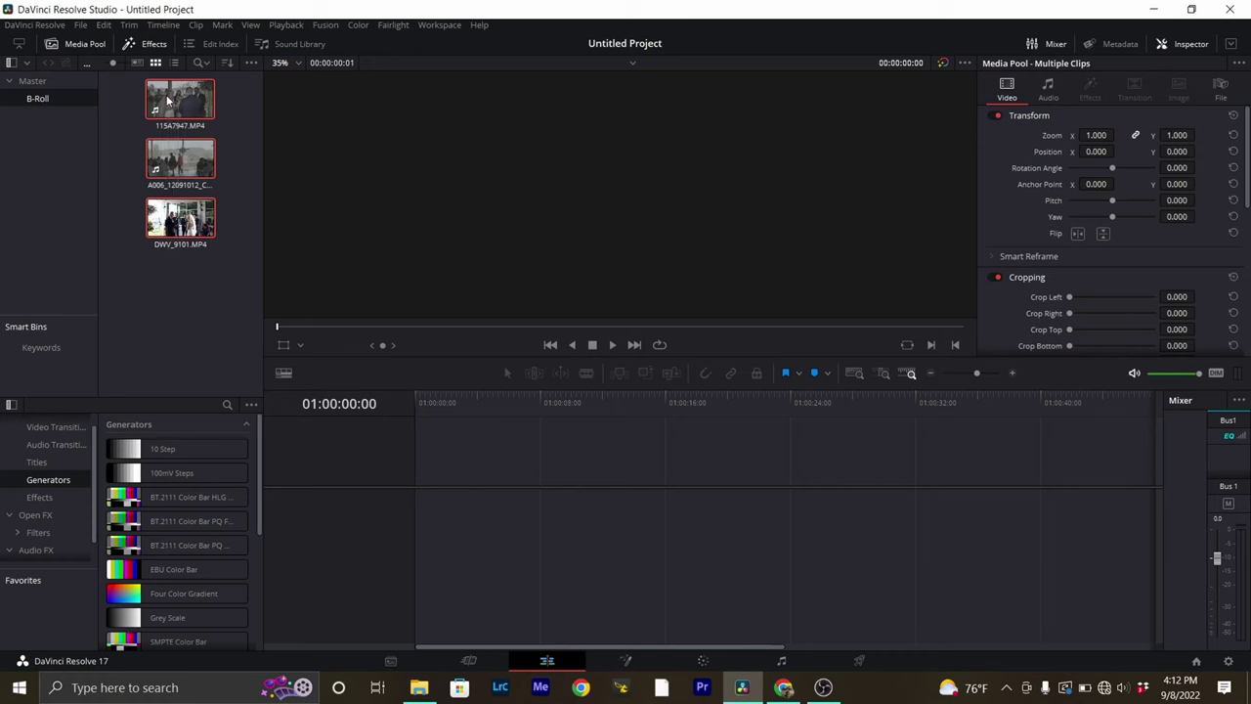
pyautogui.rightClick(168, 100)
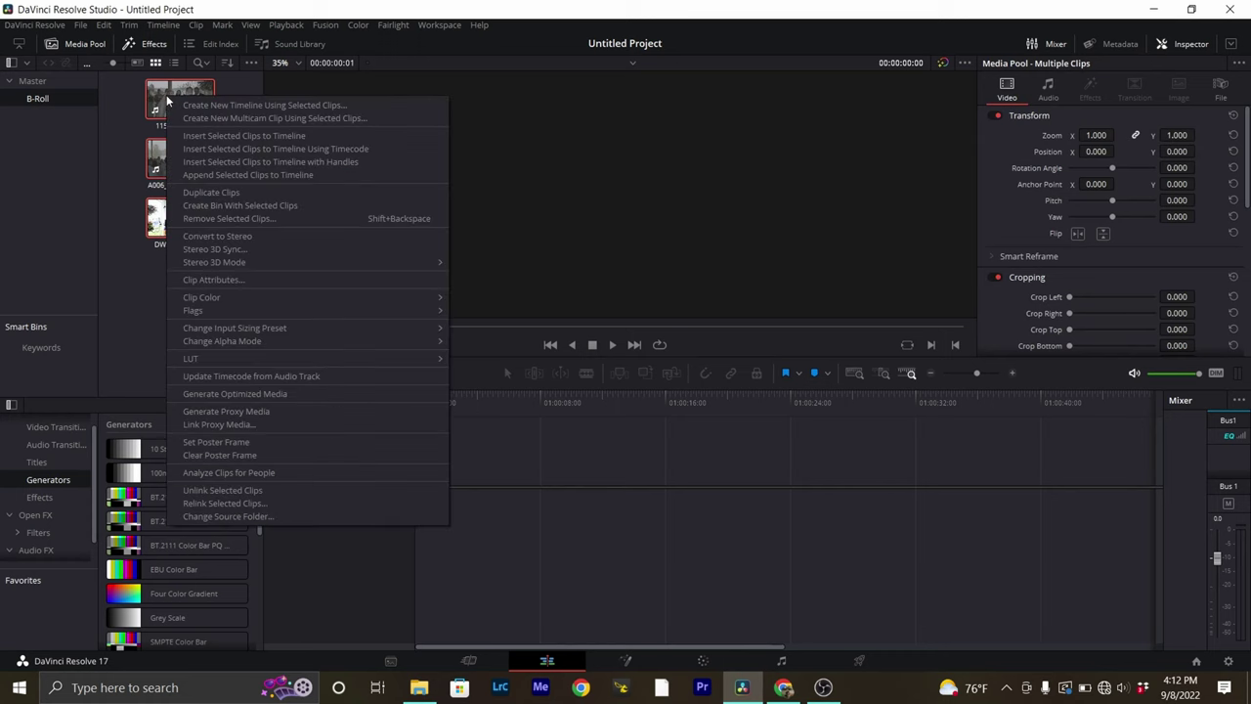
# - Create a multicam clip named 'Multicam' from the three clips with Angle Sync set to Sound
pyautogui.click(327, 120)
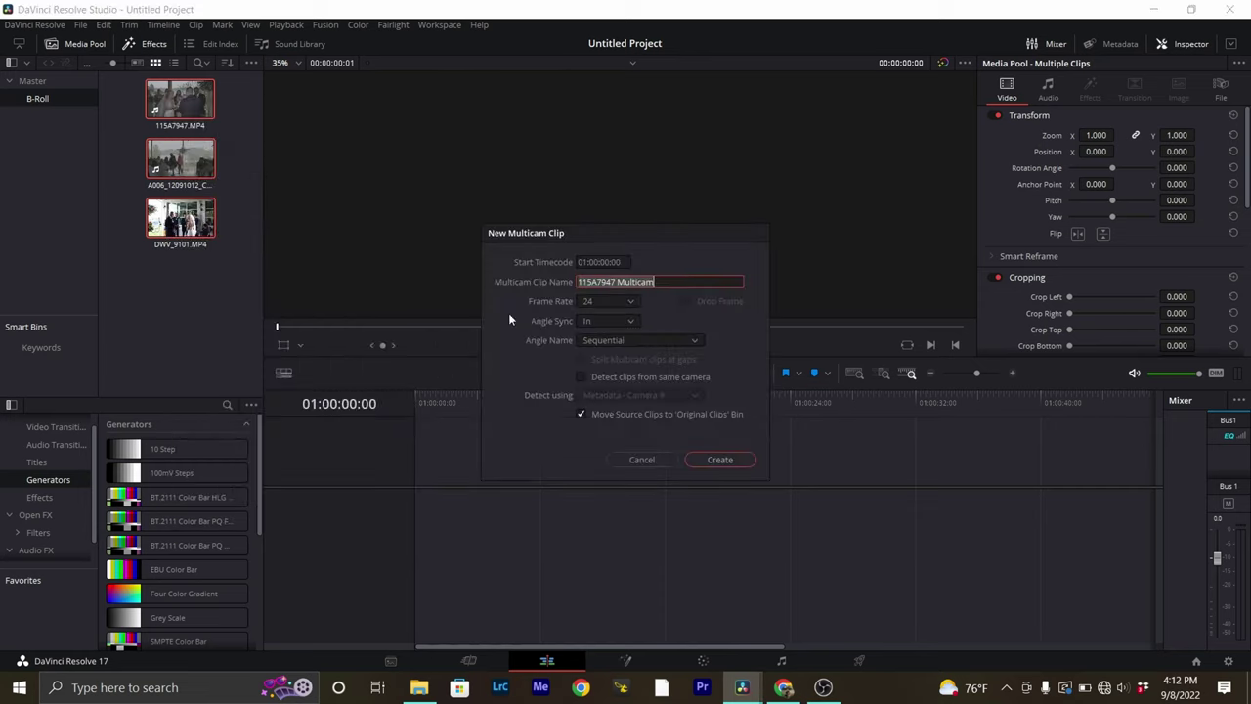
pyautogui.press('BackSpace')
pyautogui.write('Multicam')
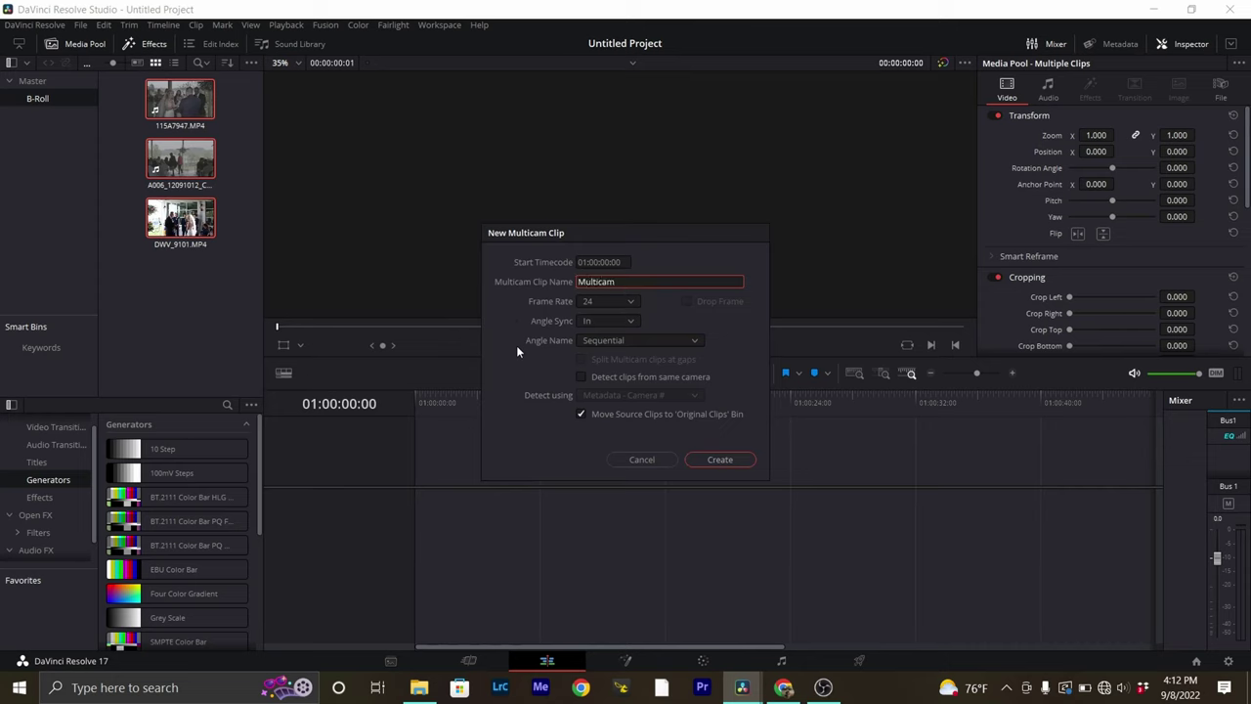
pyautogui.click(587, 321)
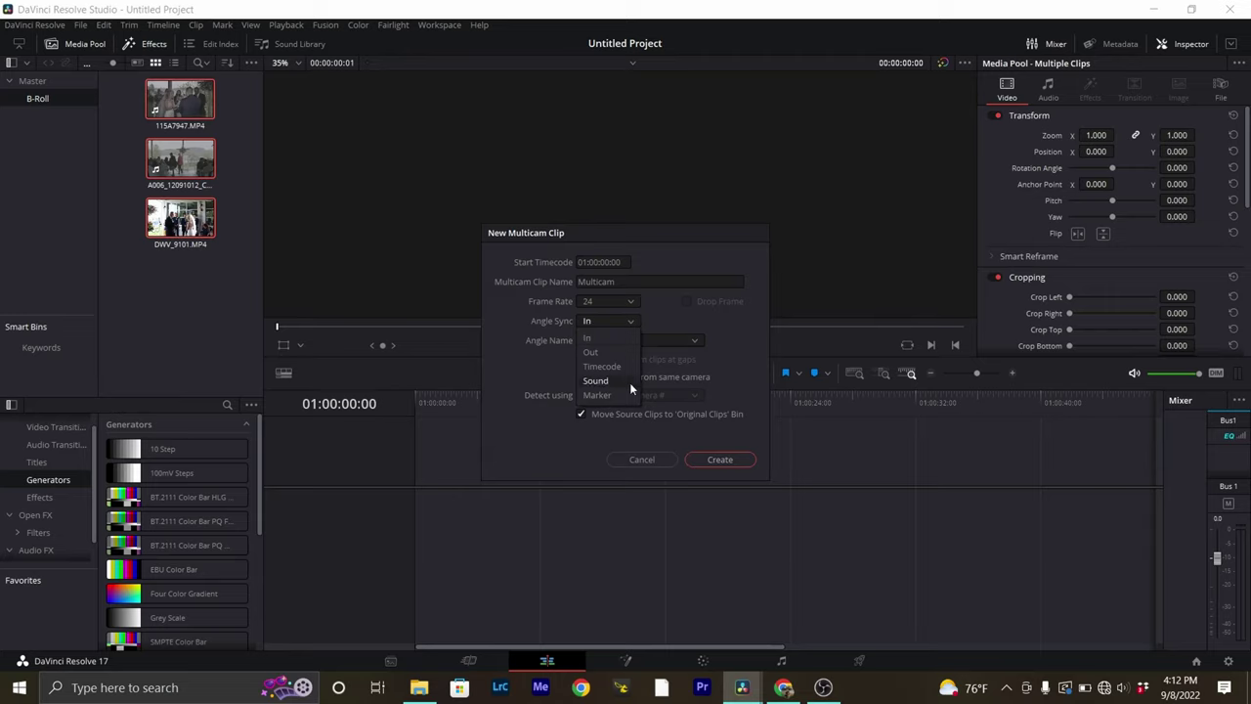
pyautogui.click(604, 381)
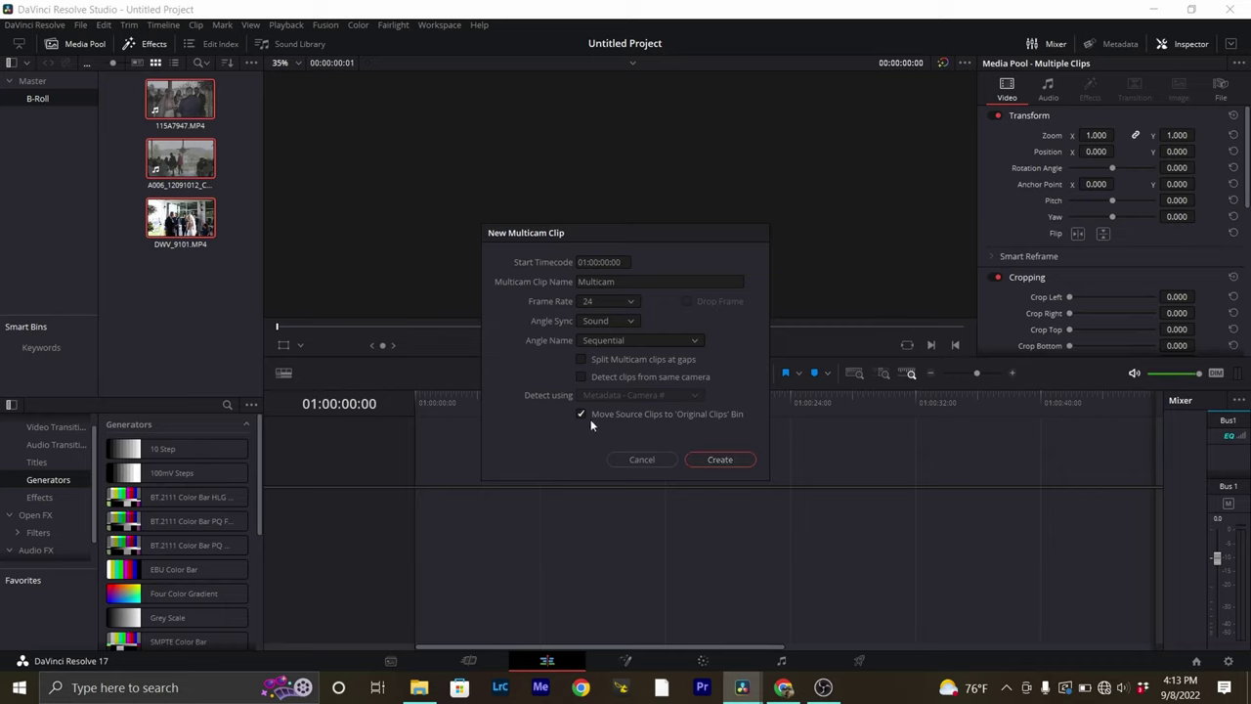
pyautogui.click(719, 459)
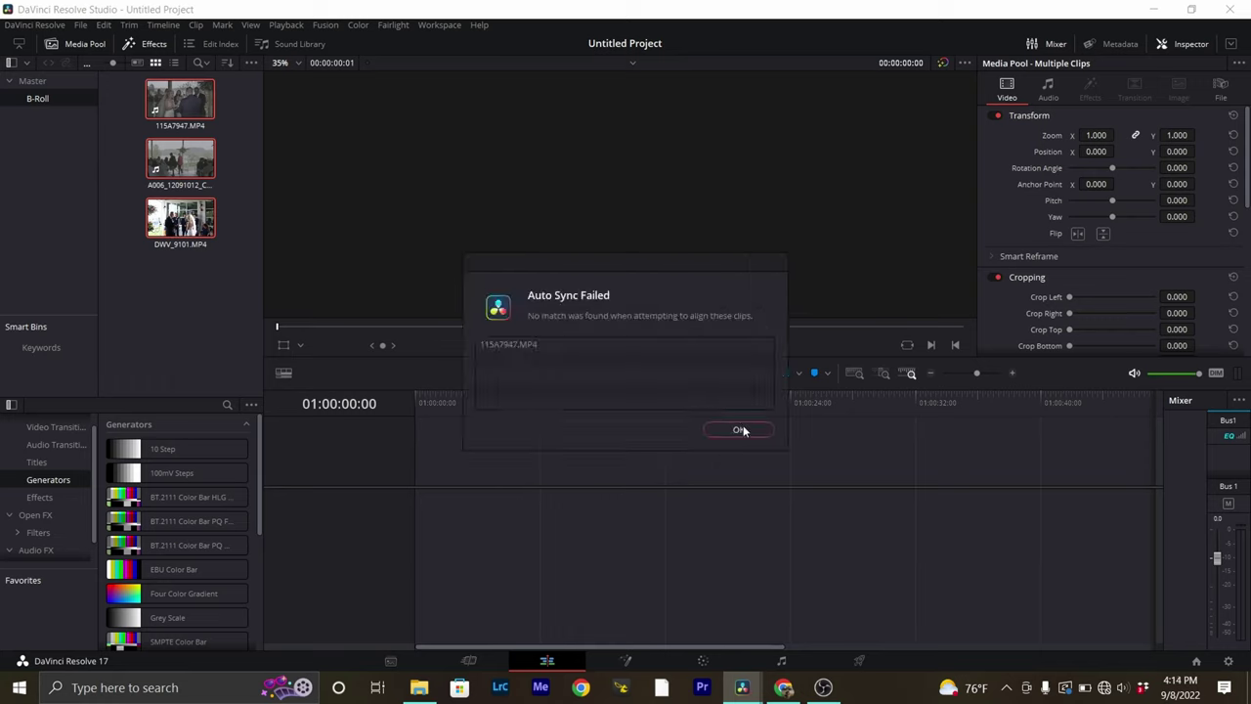
# - Dismiss the Auto Sync Failed notice listing 115A7947.MP4 as unmatched
pyautogui.click(741, 430)
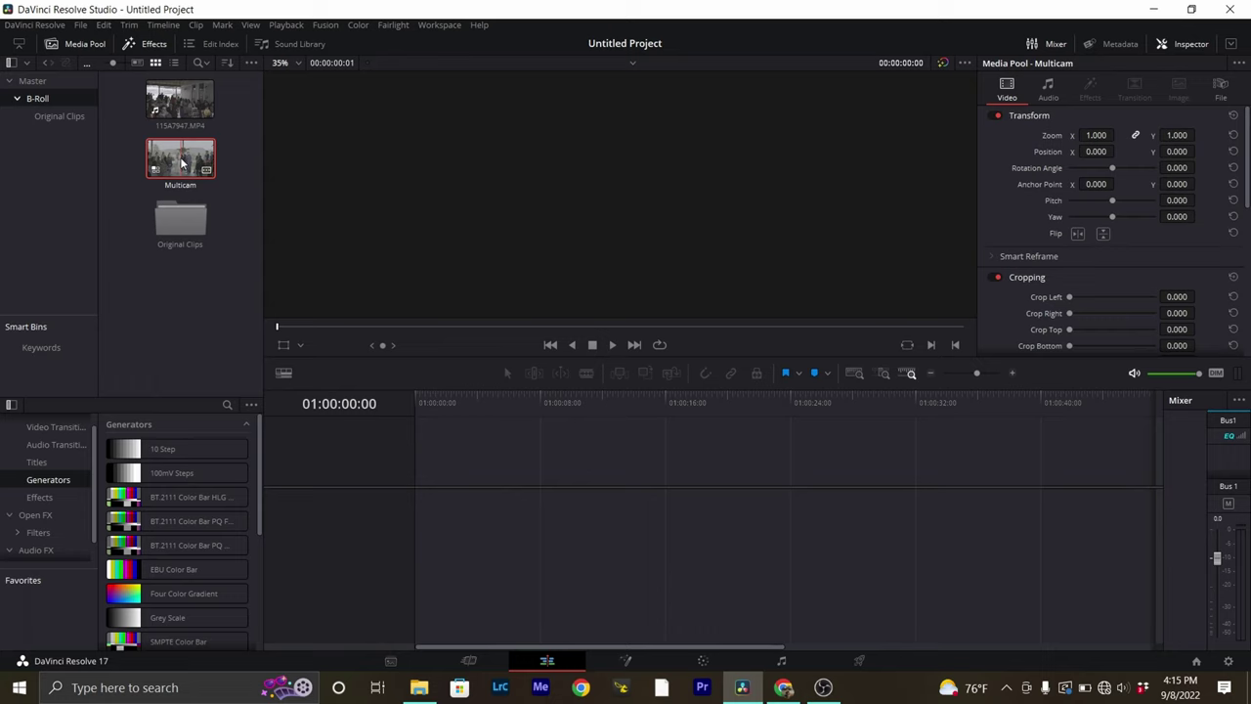
# - Put the Multicam clip on a new Timeline 1, enlarge V1, hide the Inspector, and set the source viewer to Multicam
pyautogui.moveTo(181, 163); pyautogui.dragTo(393, 596)
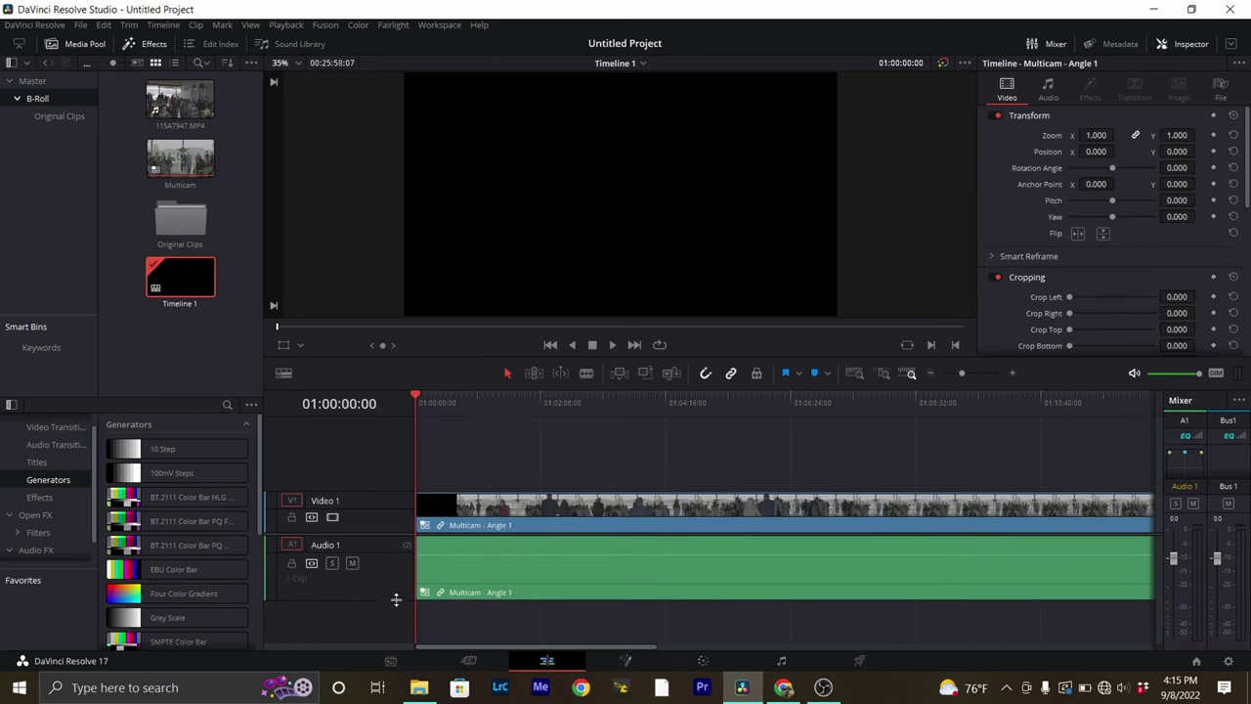
pyautogui.moveTo(387, 496); pyautogui.dragTo(383, 480)
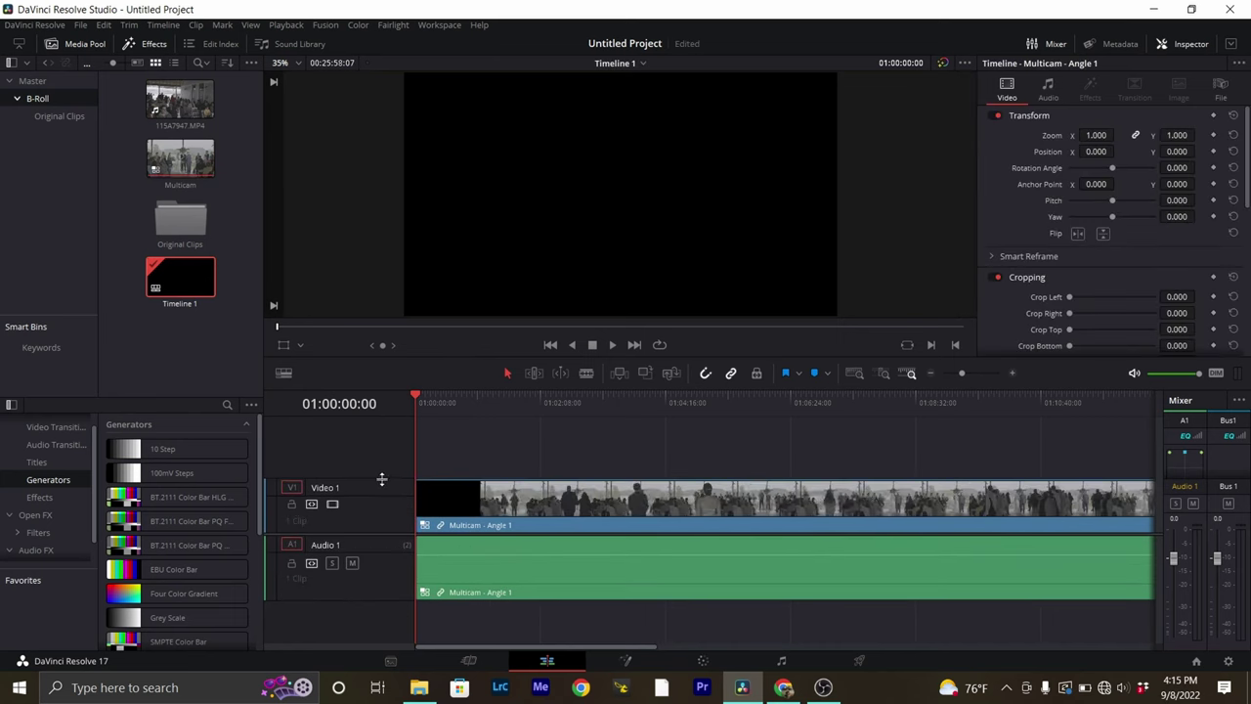
pyautogui.click(1167, 43)
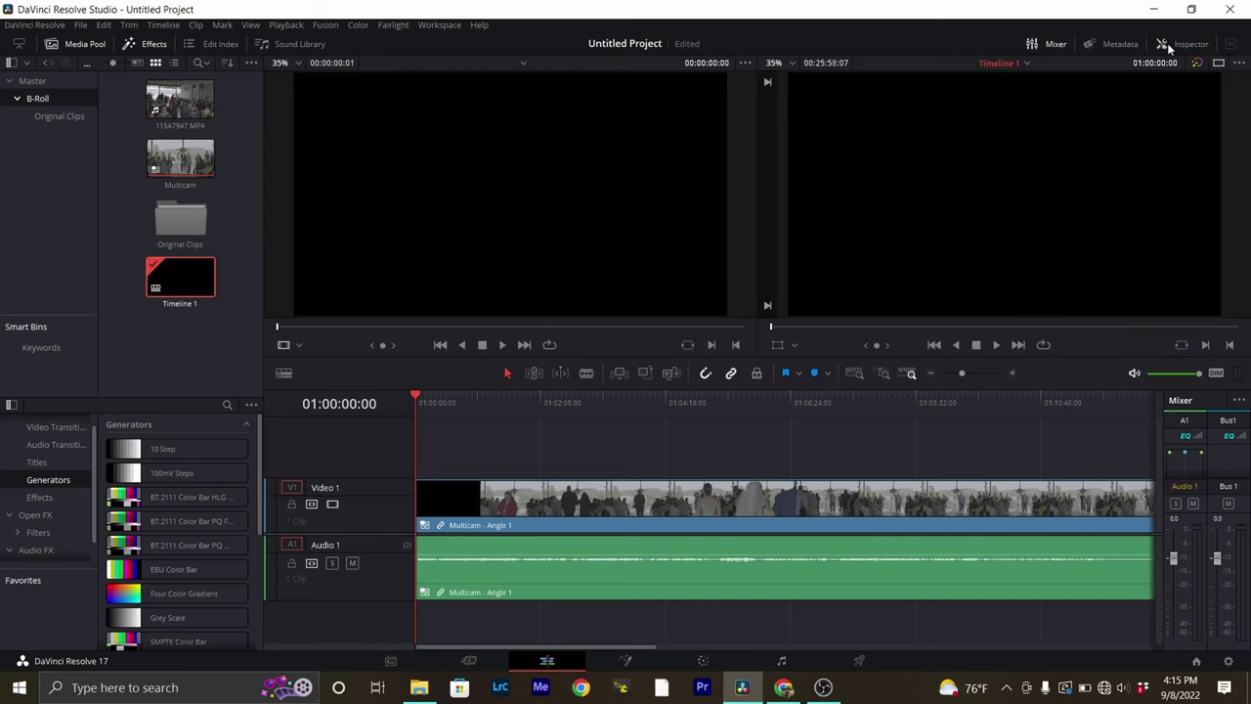
pyautogui.click(291, 344)
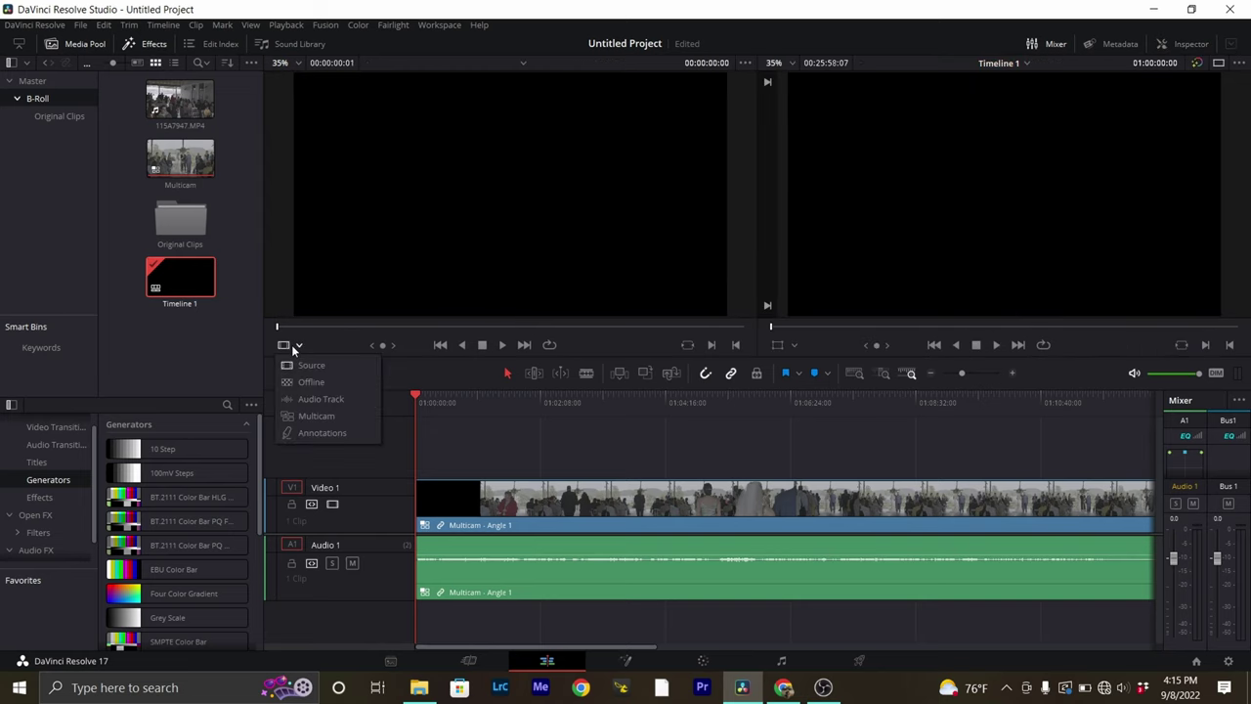
pyautogui.click(292, 414)
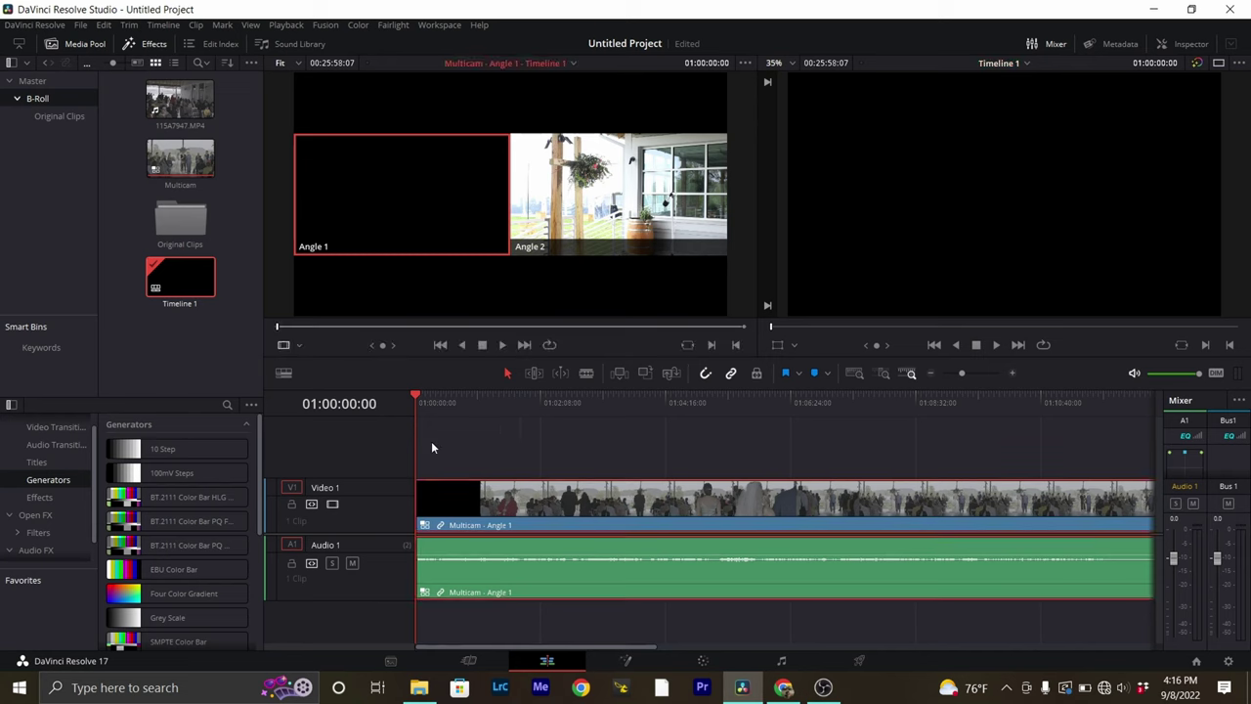
# - Open the Multicam clip in the timeline and add 115A7947.MP4 as a third angle track
pyautogui.rightClick(475, 508)
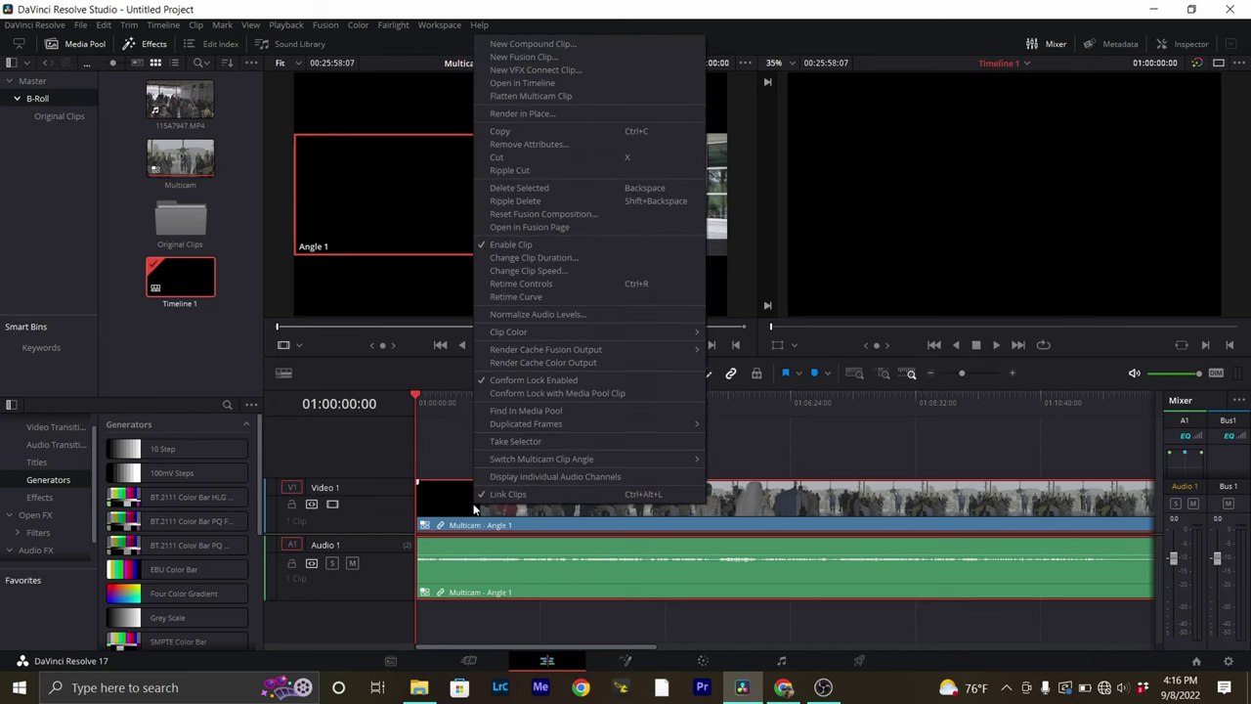
pyautogui.click(511, 83)
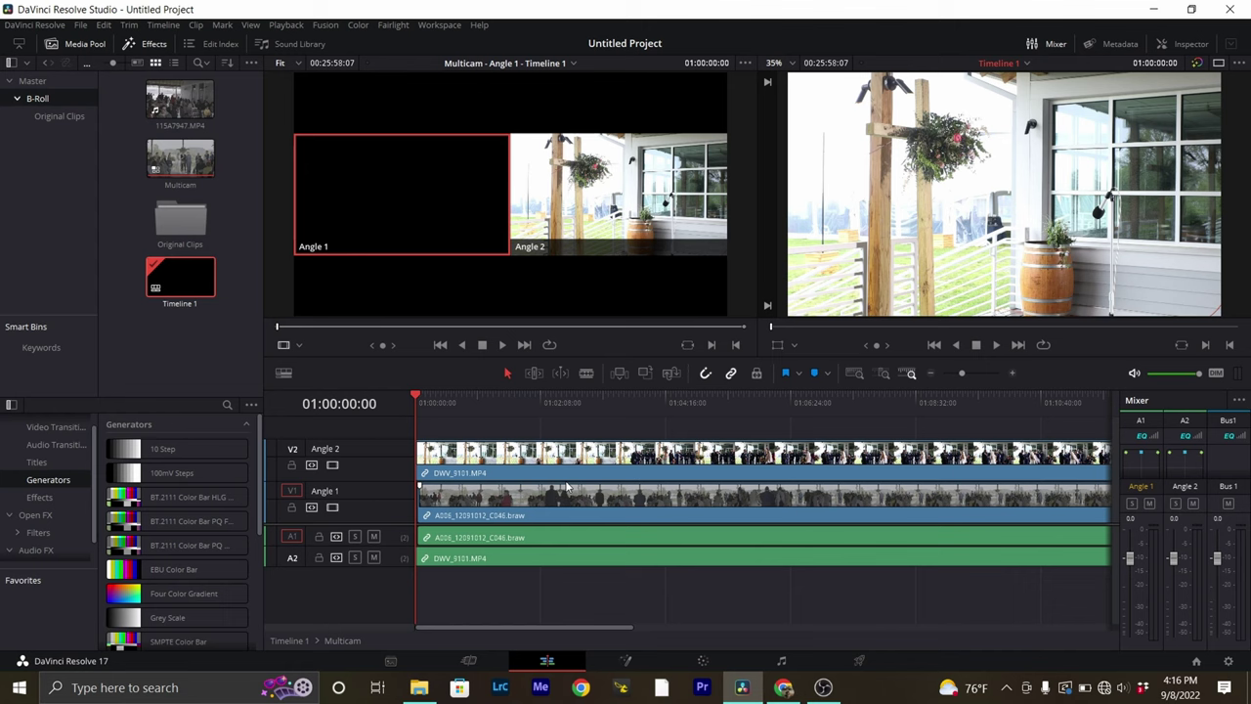
pyautogui.scroll(-3, 567, 485)
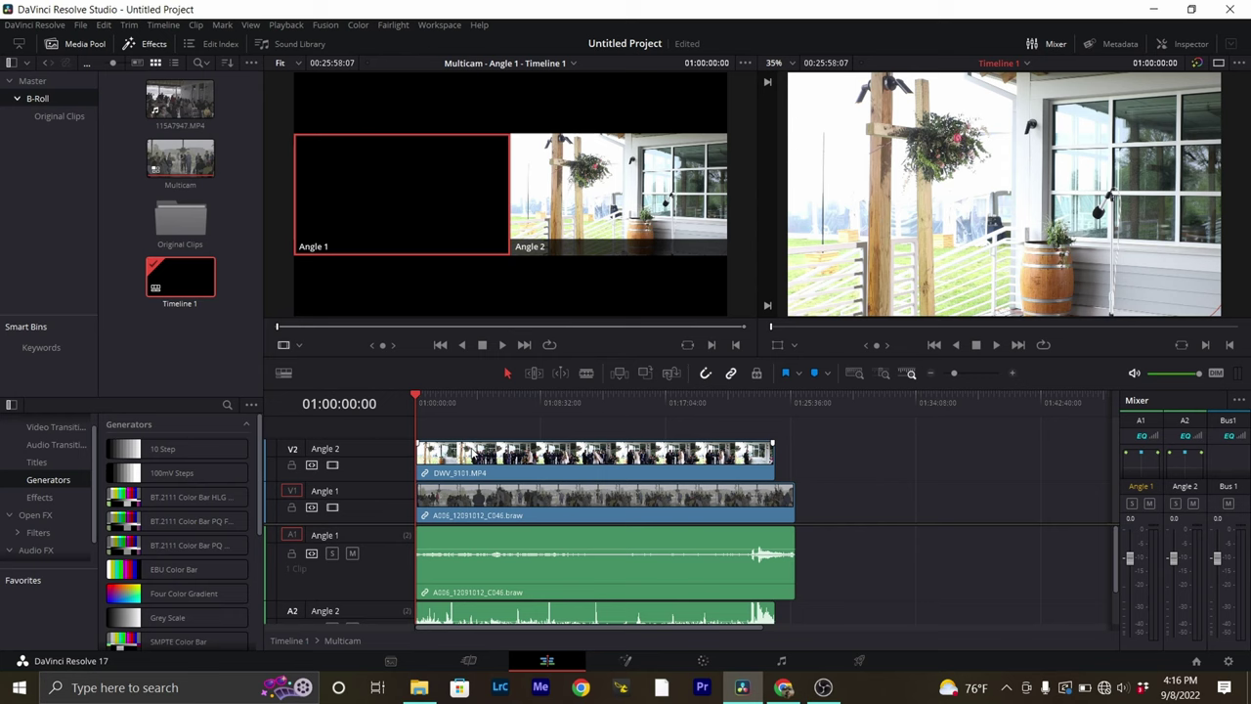
pyautogui.moveTo(180, 103); pyautogui.dragTo(440, 430)
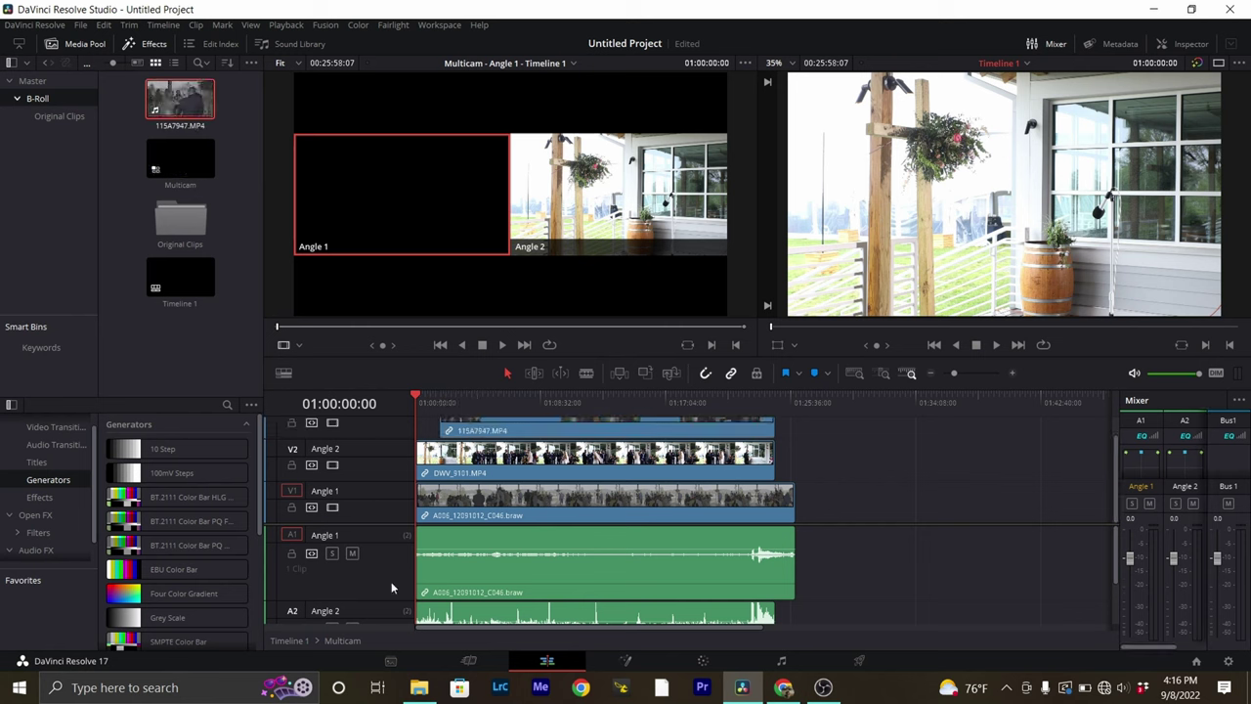
pyautogui.scroll(-1, 394, 555)
pyautogui.scroll(1, 663, 583)
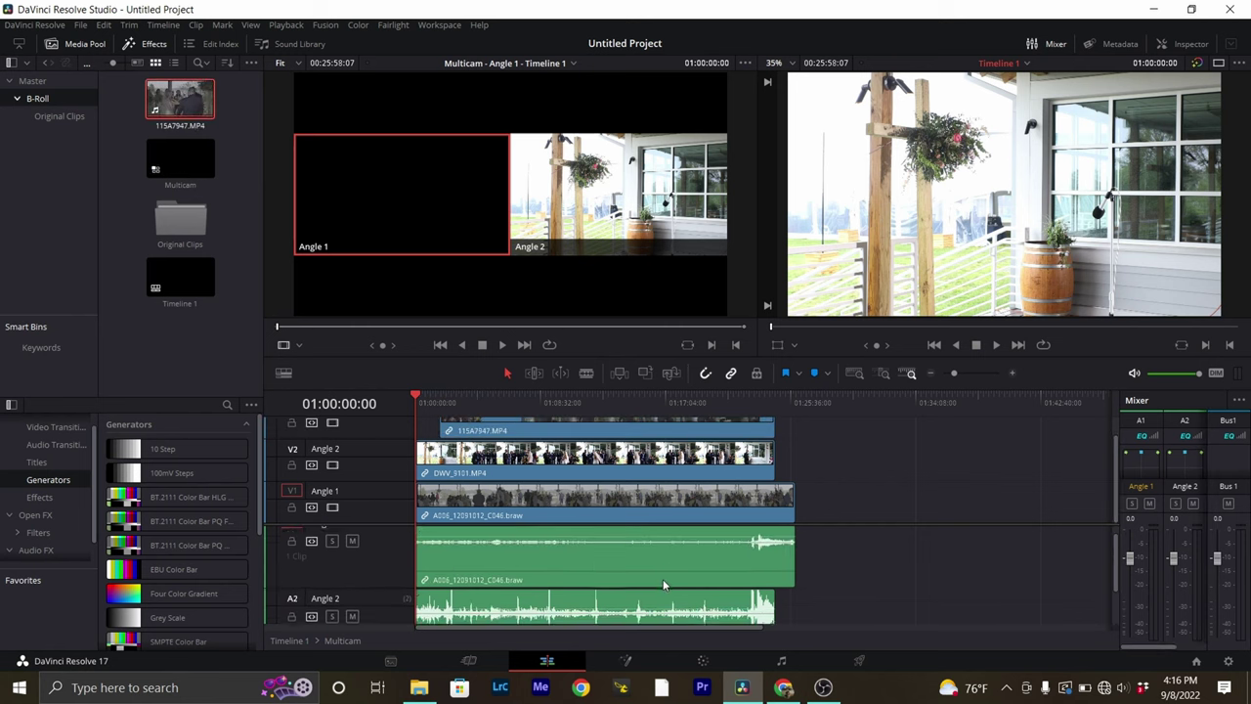
pyautogui.click(719, 434)
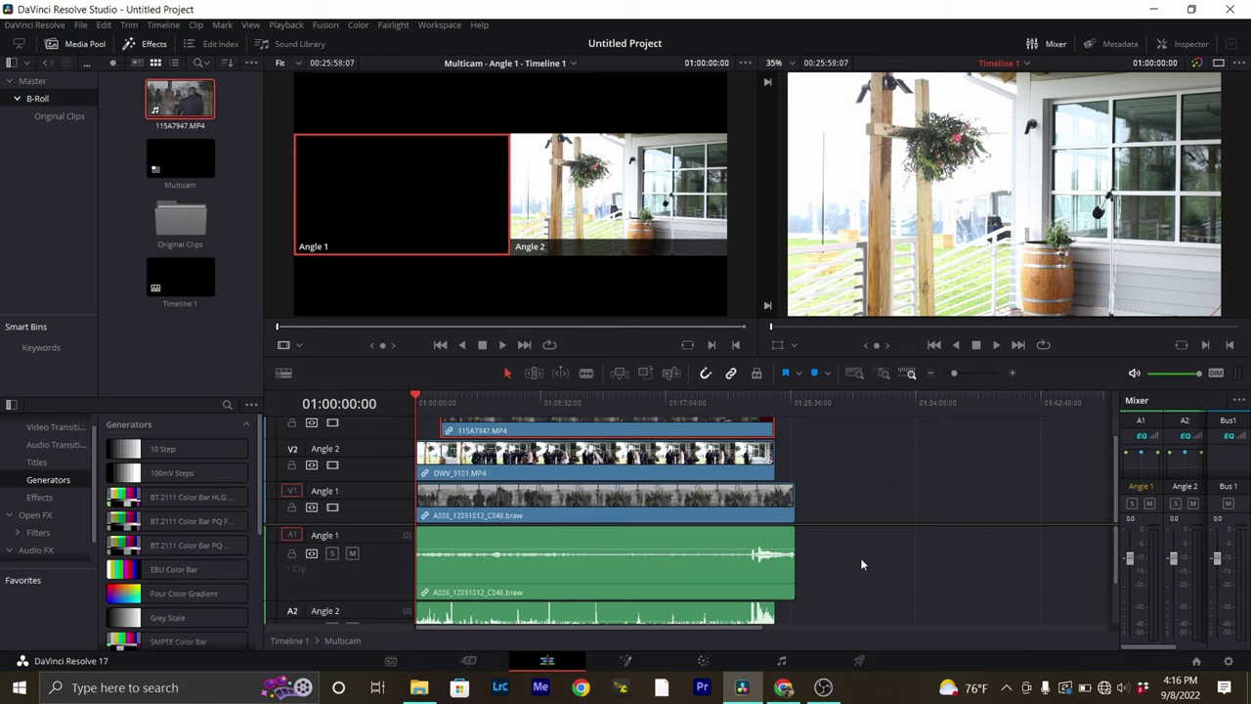
pyautogui.click(558, 571)
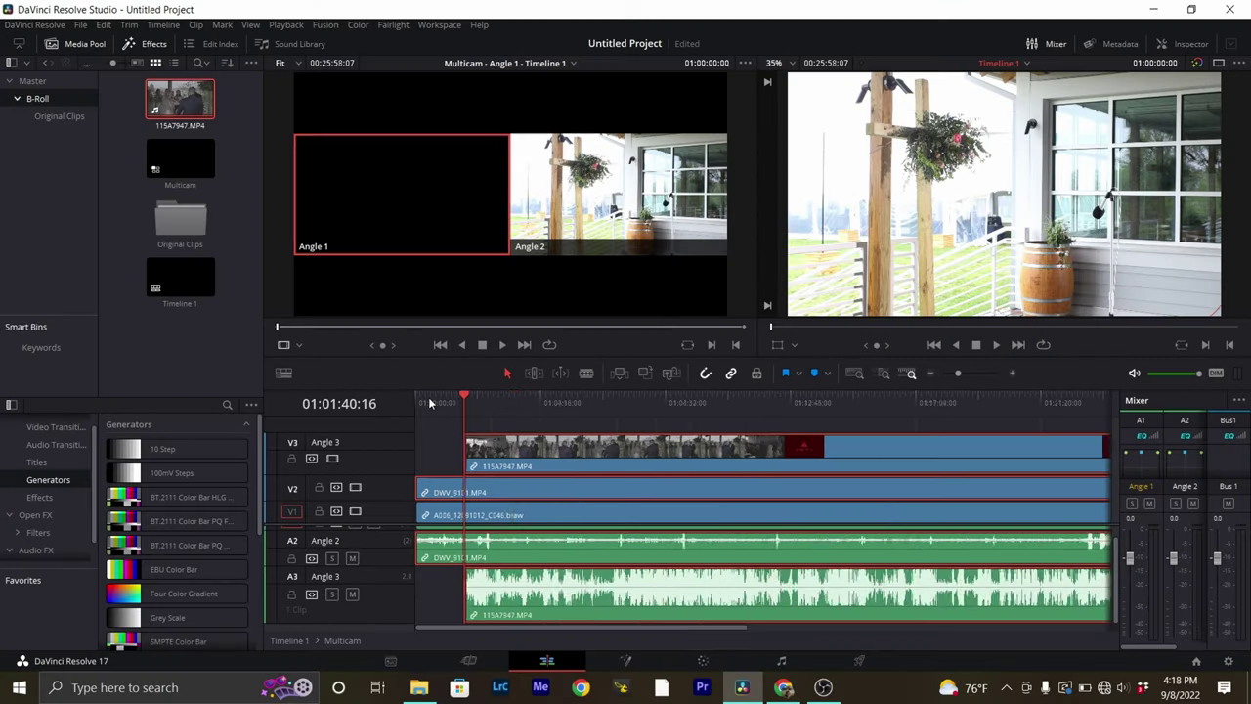
# - Extend the Angle 3 clip's start to sync it with the other cameras, then return to Timeline 1
pyautogui.scroll(4, 428, 403)
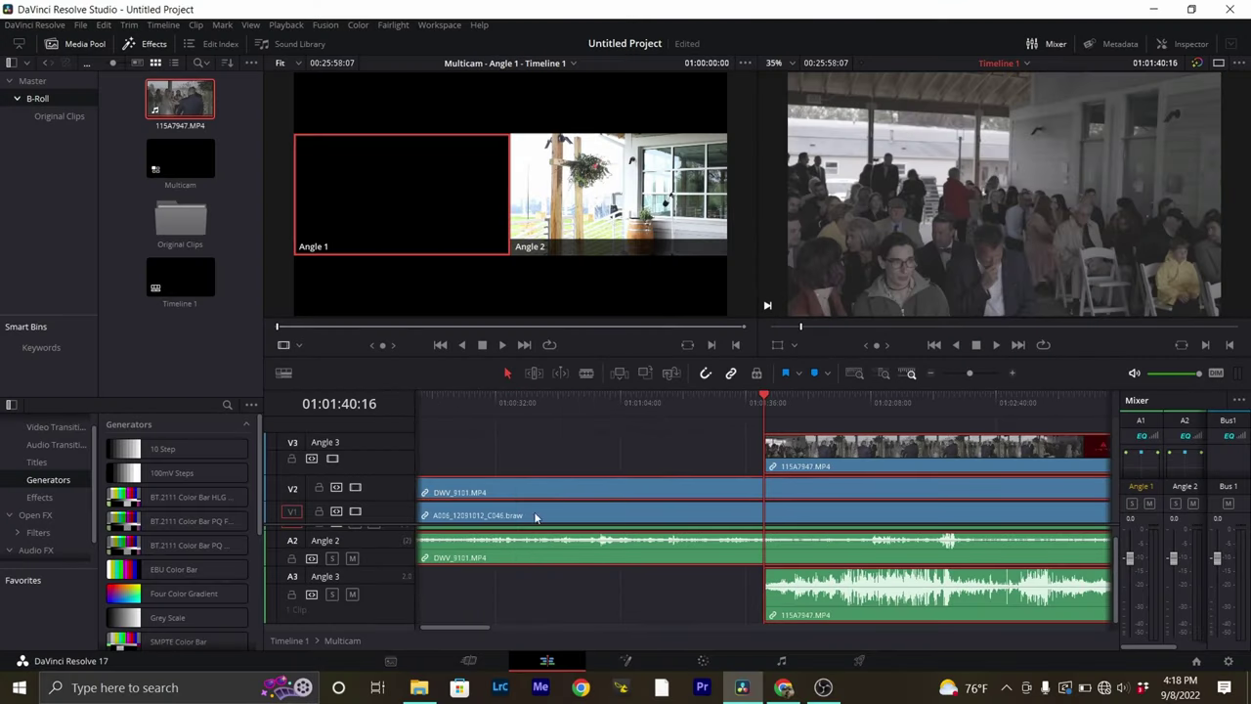
pyautogui.hscroll(5, 819, 585)
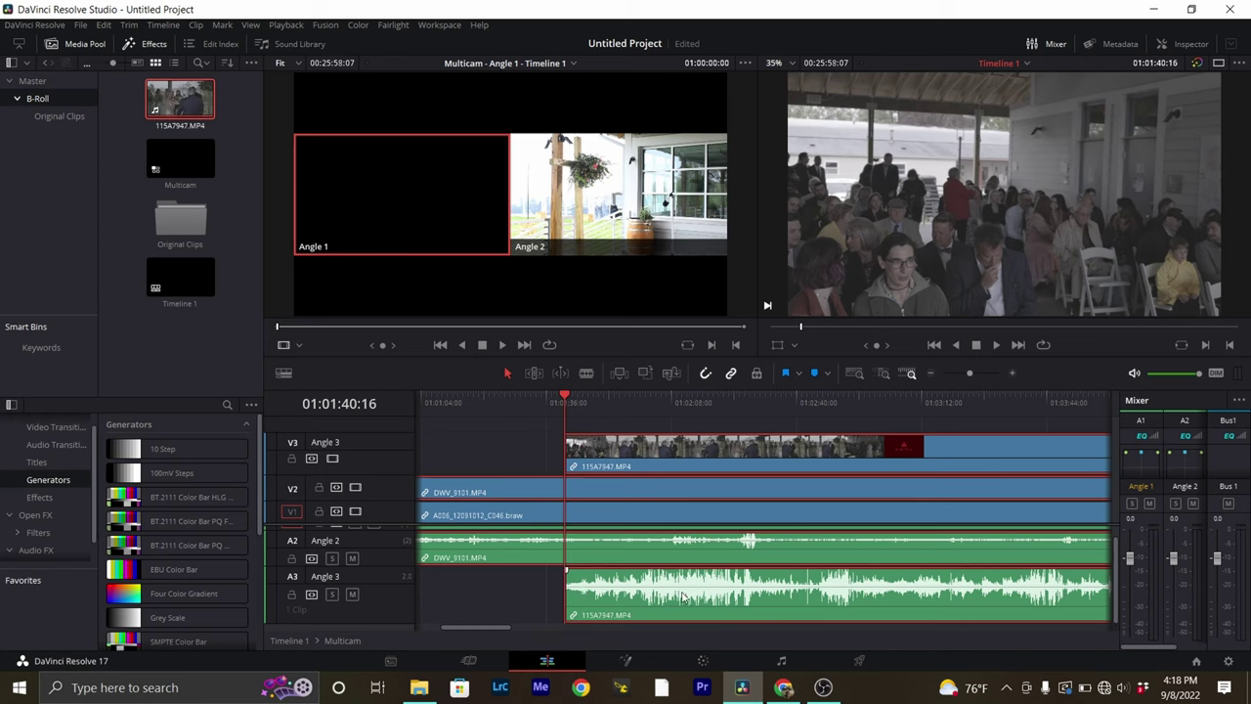
pyautogui.hotkey('ctrl', '=')
pyautogui.moveTo(765, 592); pyautogui.dragTo(455, 451)
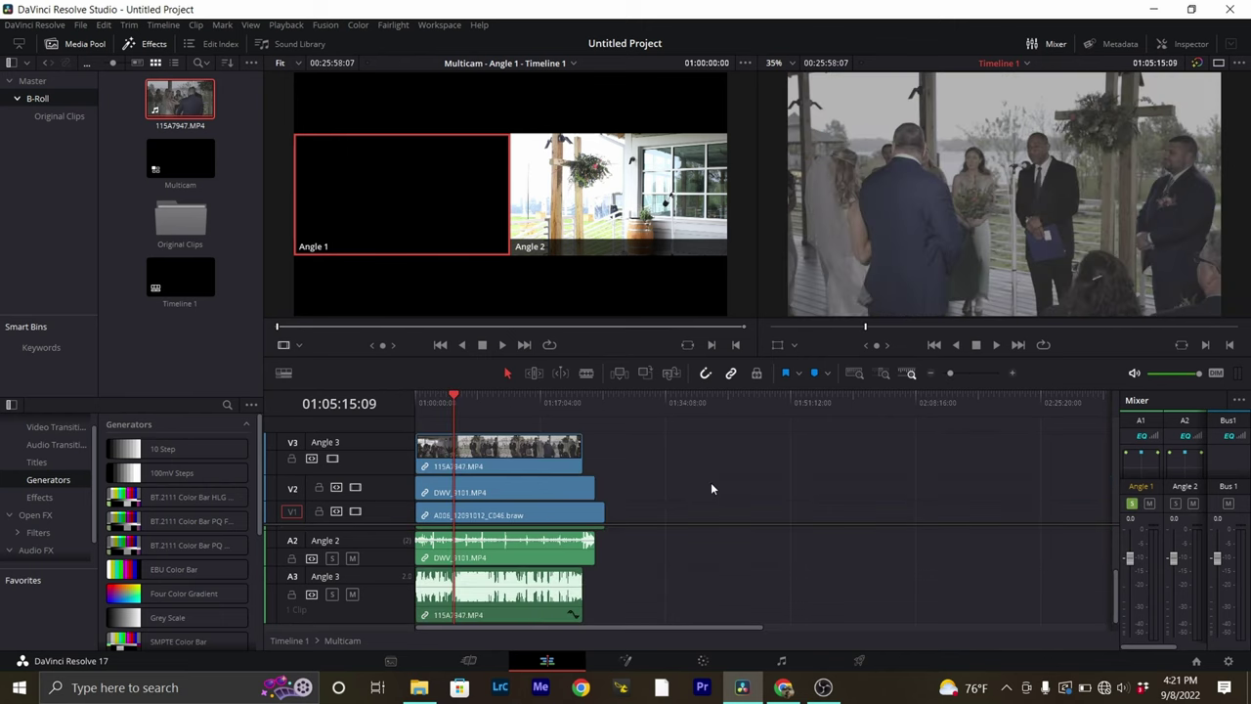
pyautogui.click(289, 640)
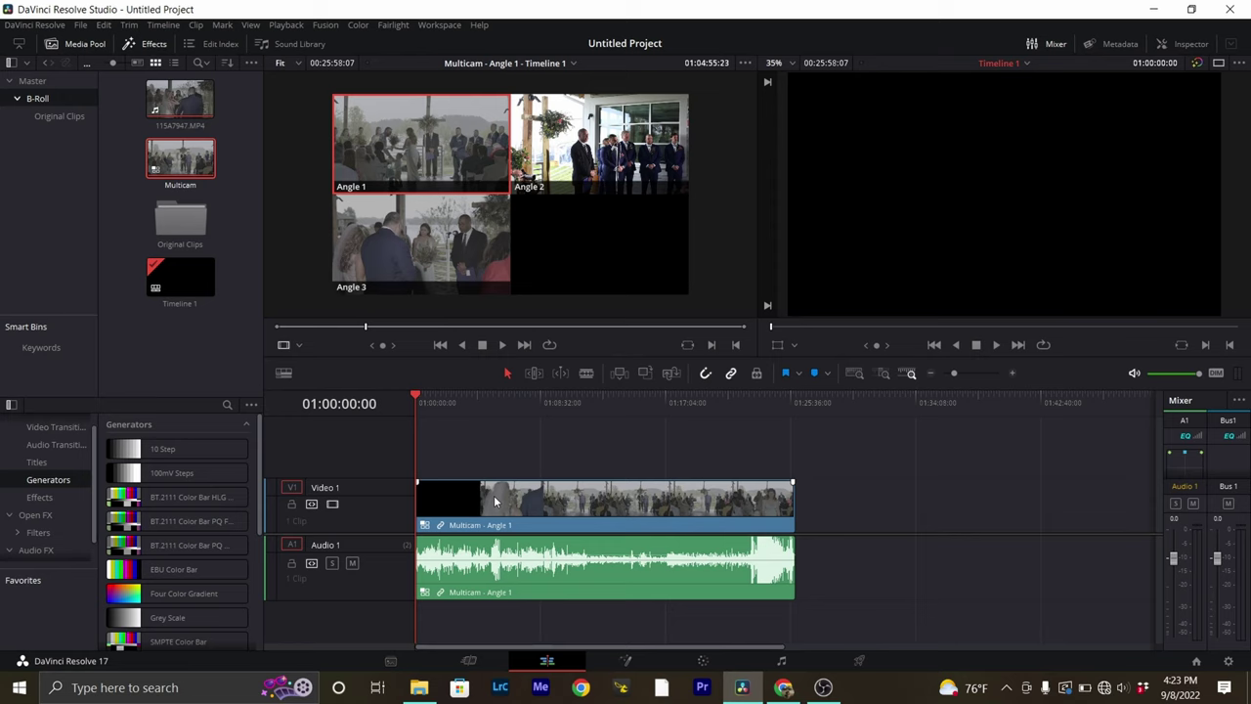
# - Reopen the Multicam clip's Angle 1-3 tracks in the timeline, then go to the Color page
pyautogui.click(482, 525)
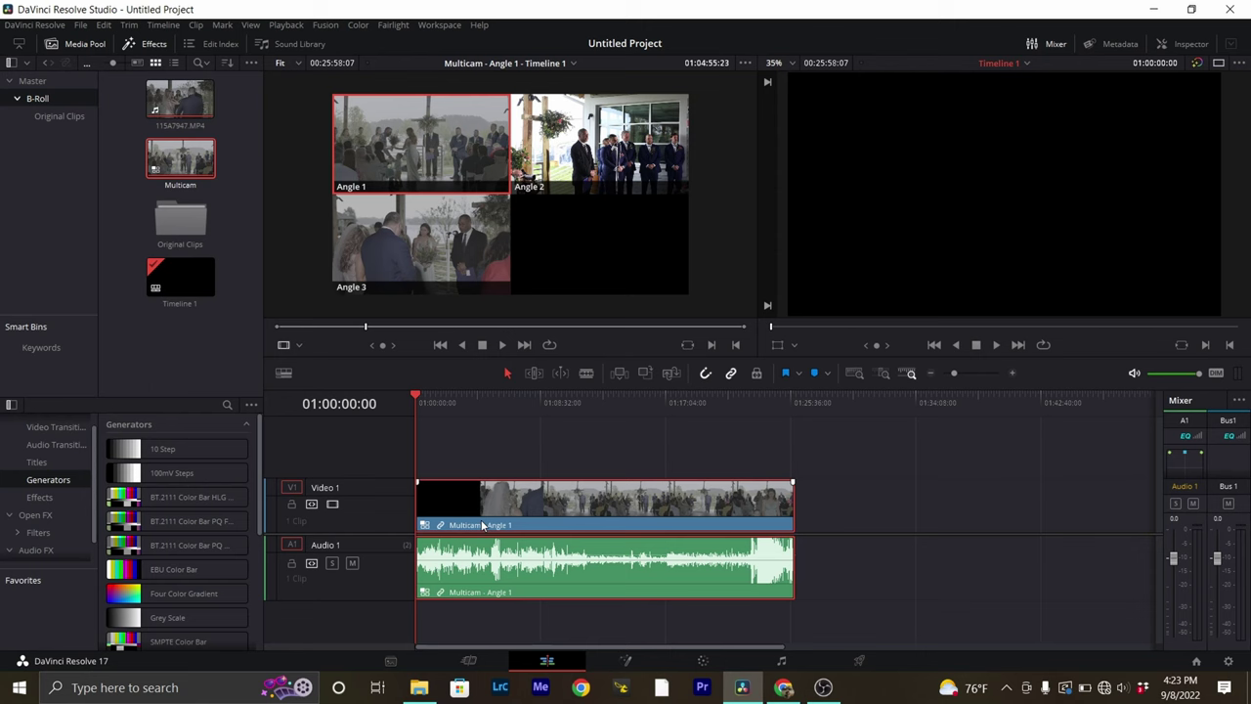
pyautogui.rightClick(482, 524)
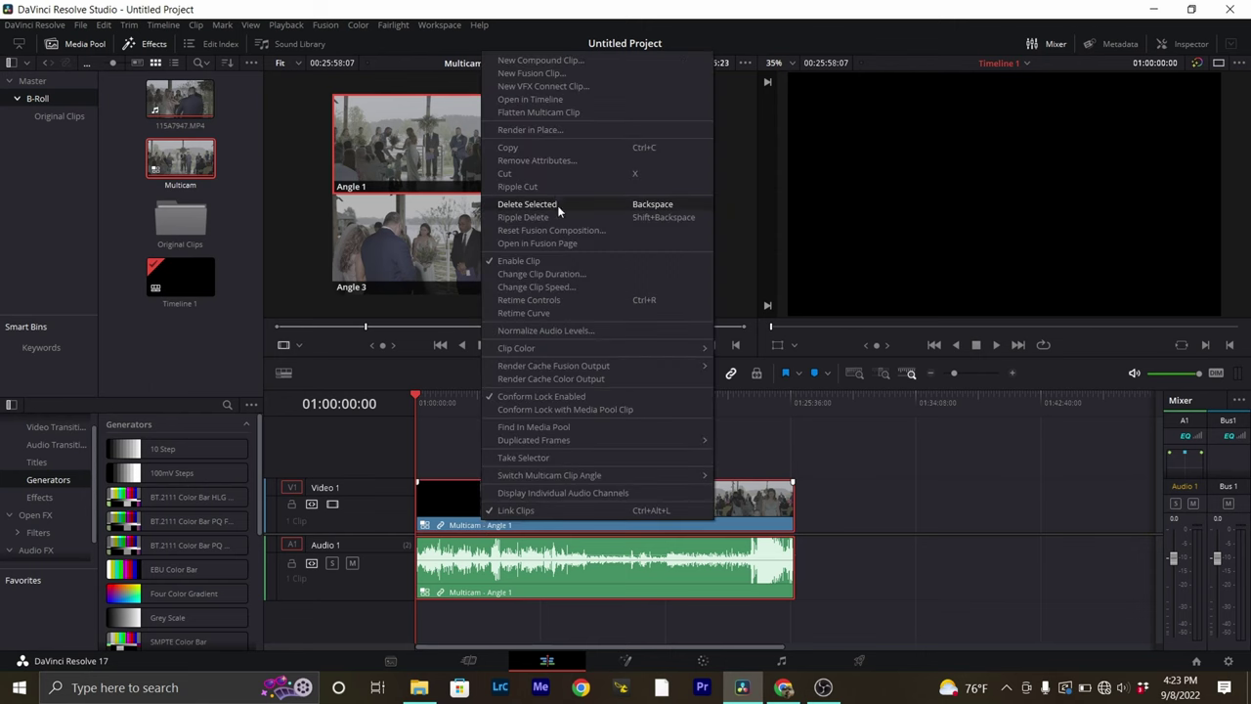
pyautogui.click(507, 99)
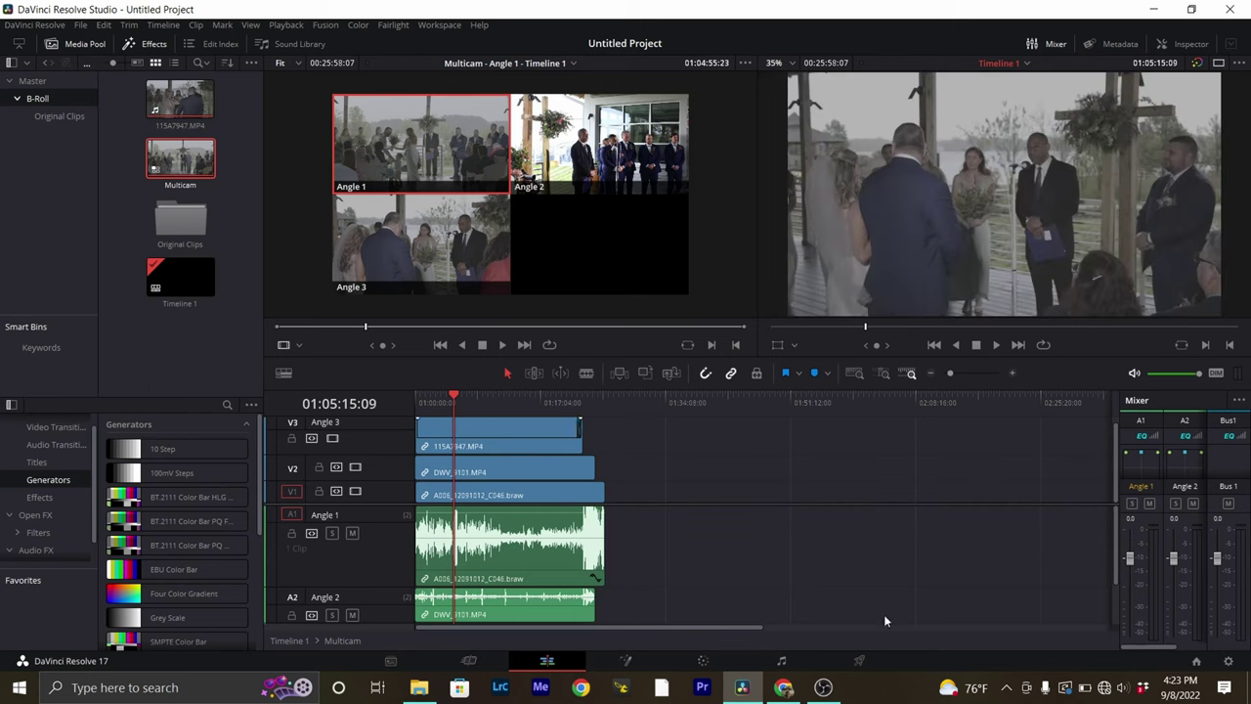
pyautogui.click(702, 663)
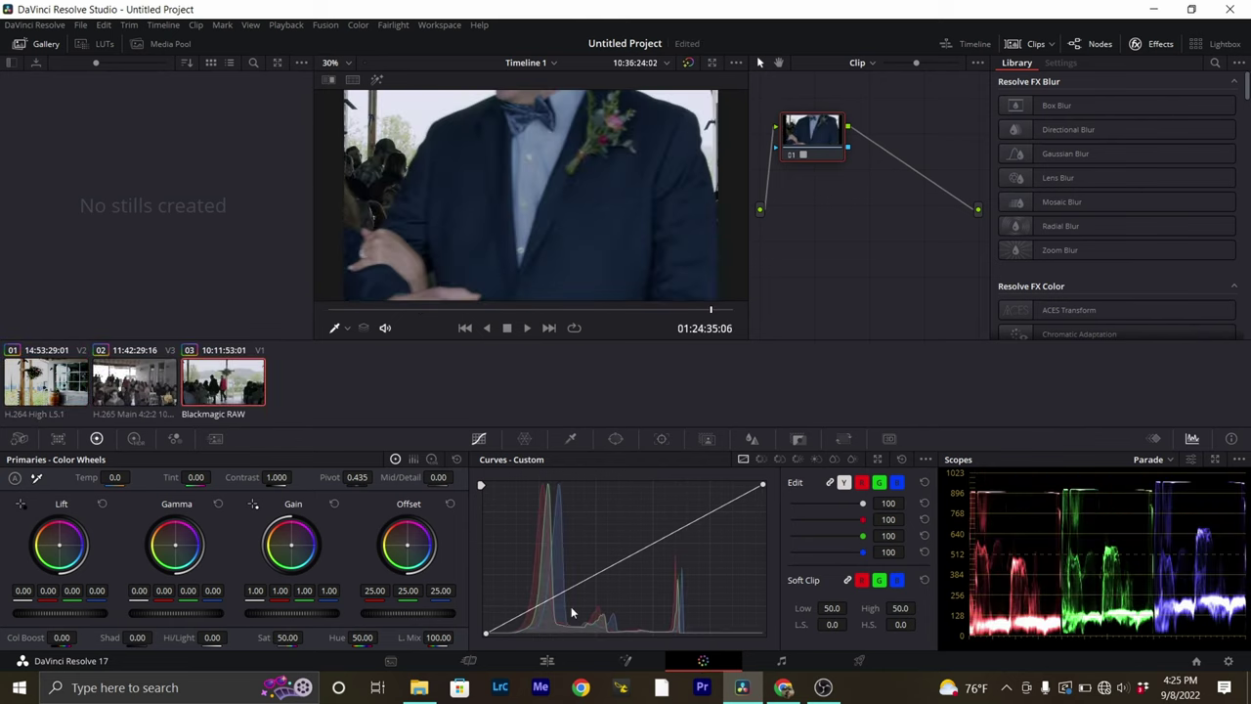
# - Go back to the Edit page and select the third angle clip 115A7947.MP4 on V3
pyautogui.click(549, 660)
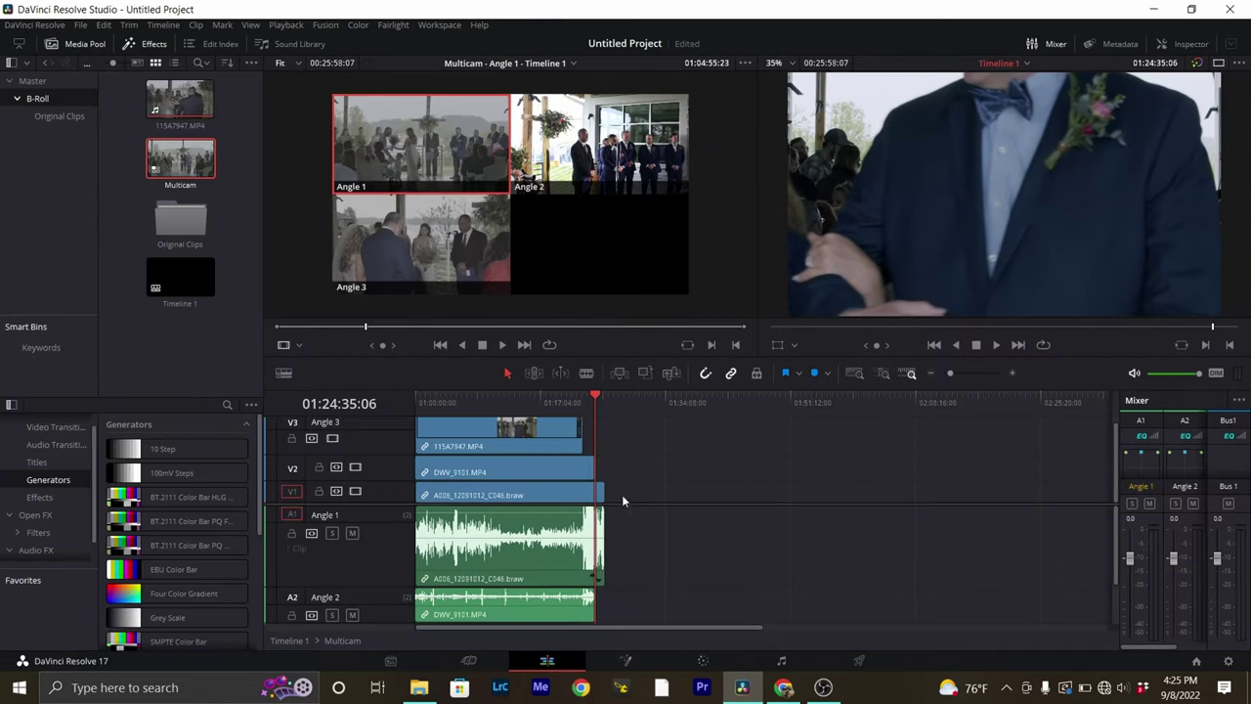
pyautogui.click(529, 424)
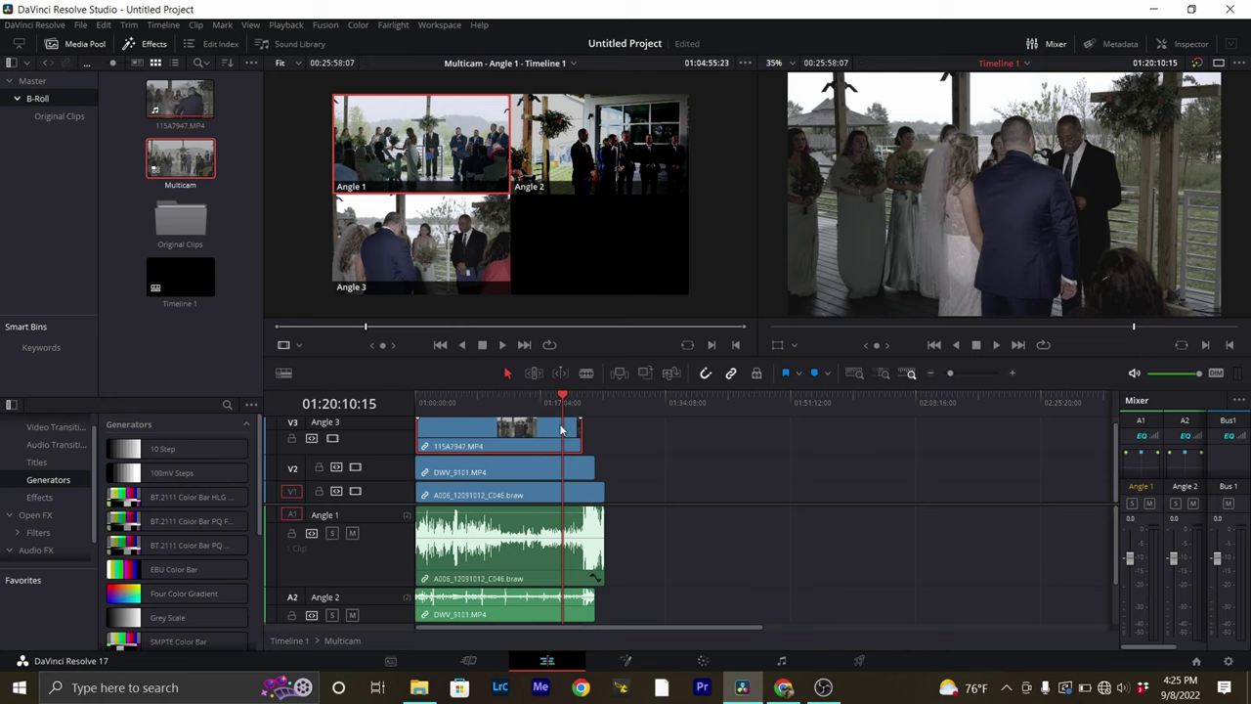
# - Back on Timeline 1, move the playhead to 01:08:23:23 and switch the multicam to Angle 2
pyautogui.click(290, 641)
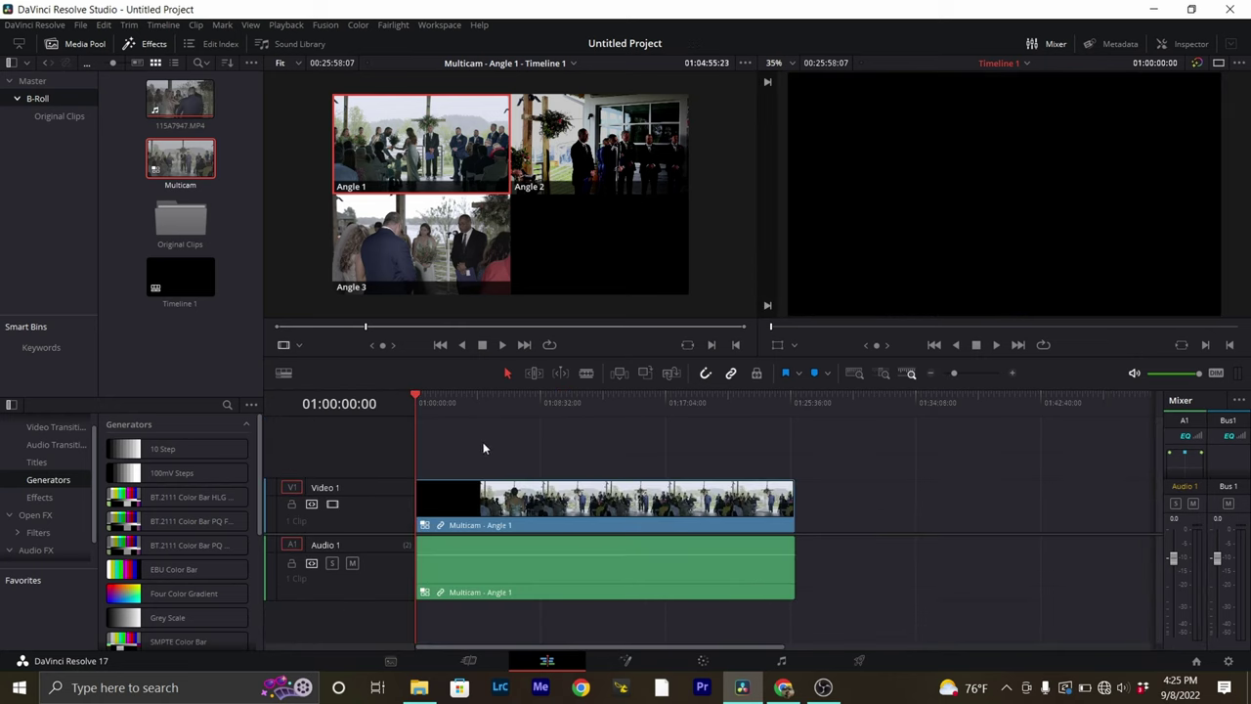
pyautogui.click(482, 409)
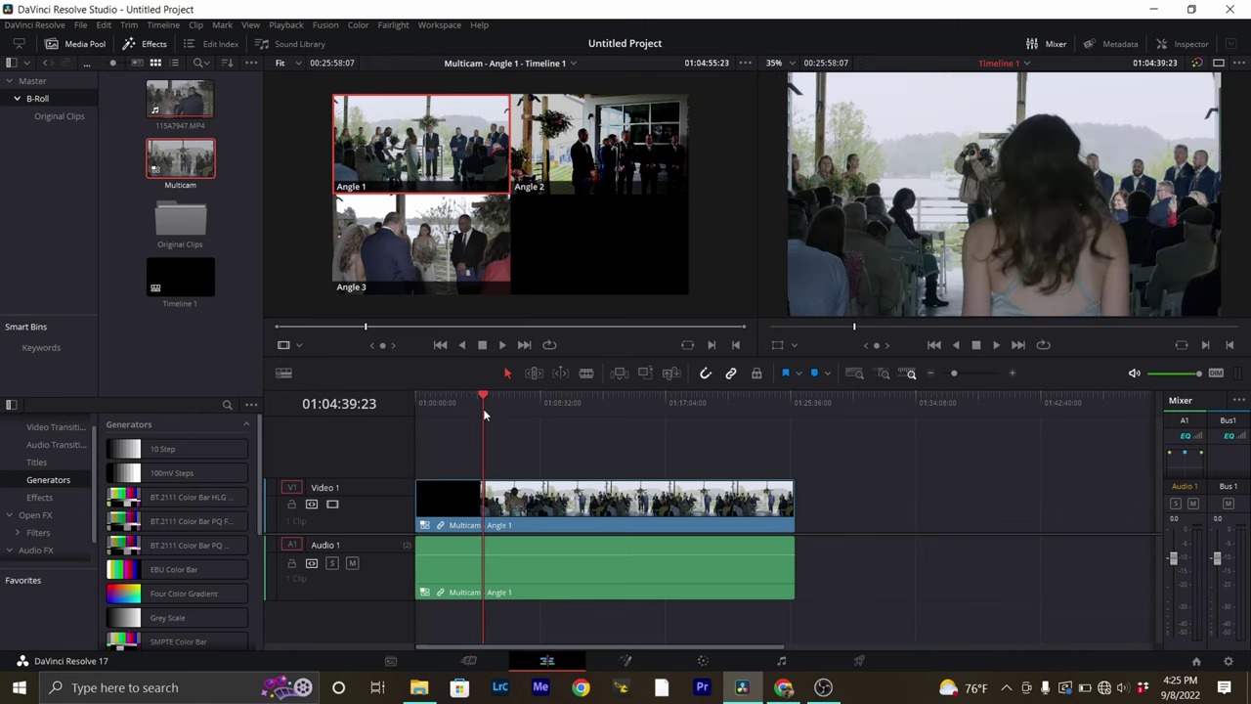
pyautogui.click(472, 405)
pyautogui.click(538, 408)
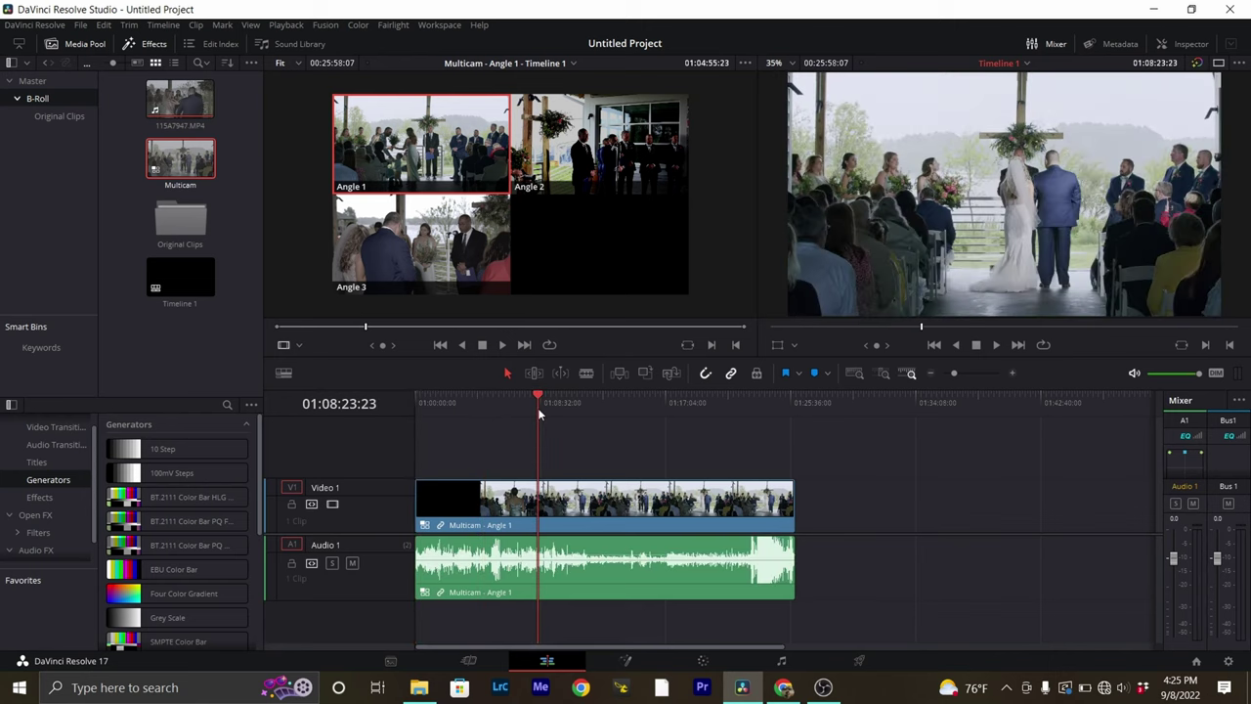
pyautogui.click(538, 164)
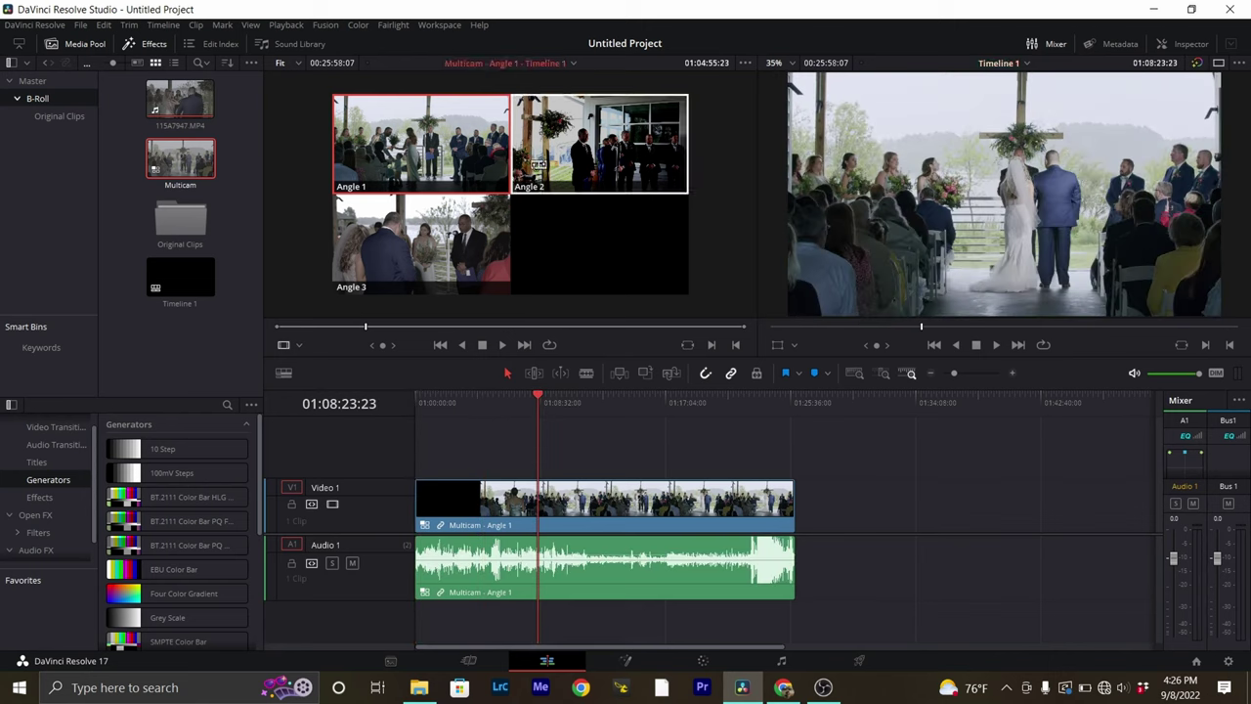